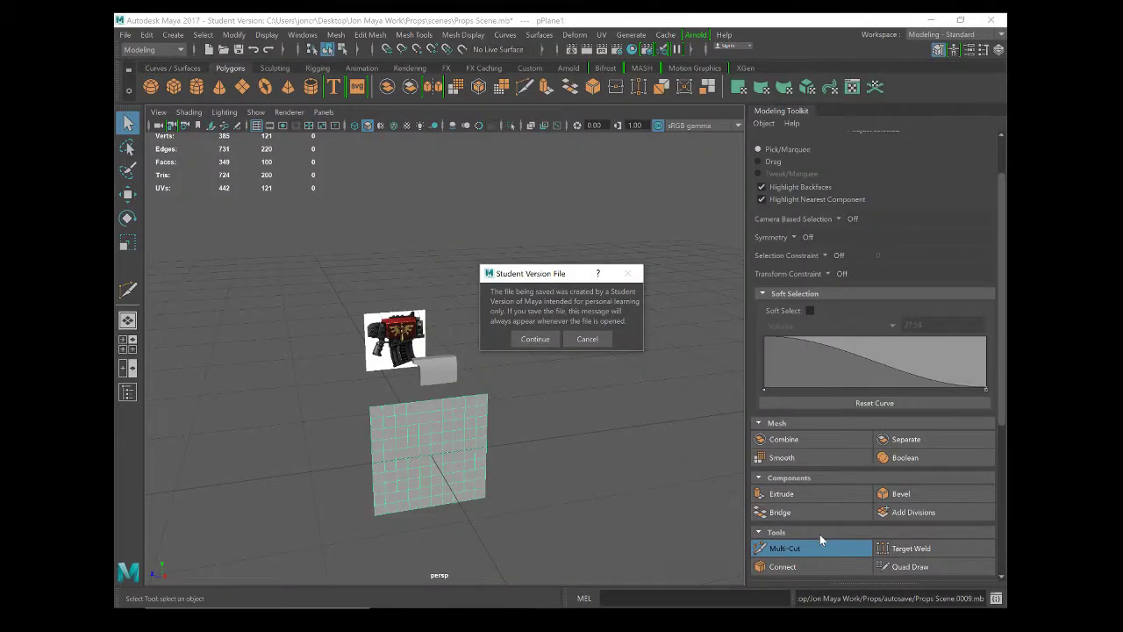
Dismiss the Student Version notice and frame the reference objects in the view.
{"action": "left_click", "coordinate": [535, 339]}
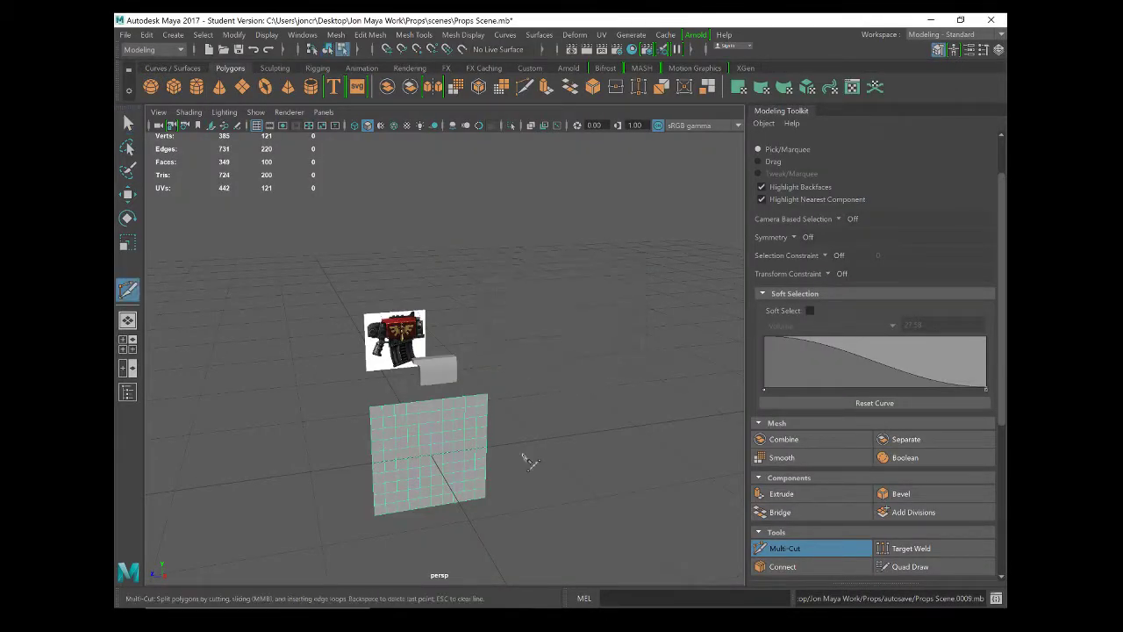
{"action": "scroll", "coordinate": [423, 449], "scroll_direction": "up", "scroll_amount": 2}
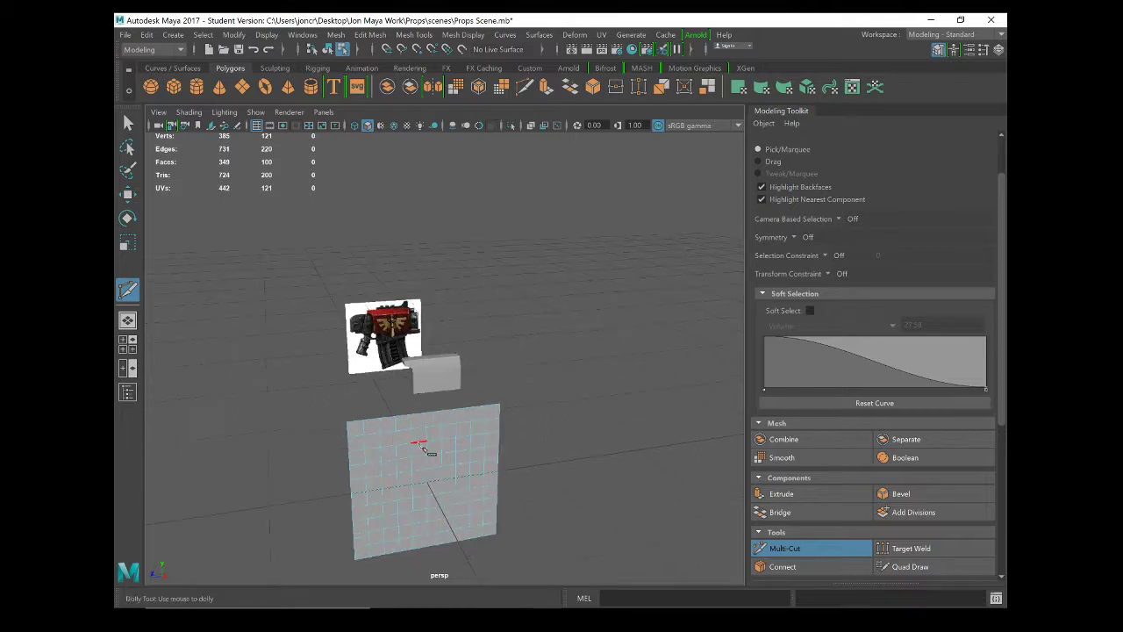
{"action": "middle_click_drag", "start_coordinate": [457, 456], "coordinate": [537, 375], "text": "alt"}
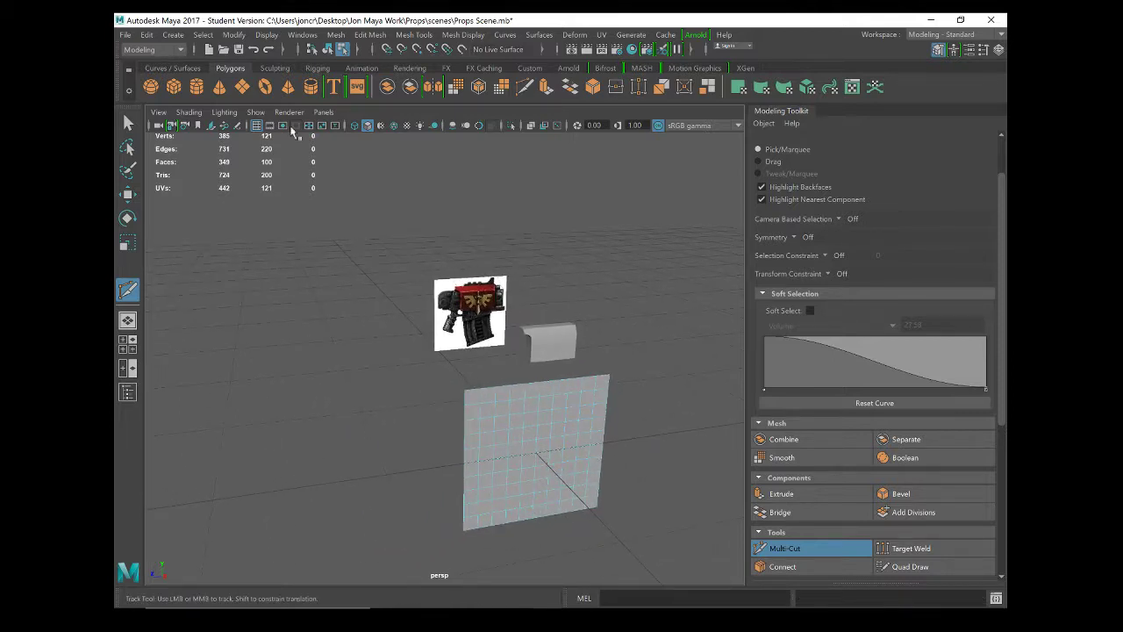
Add a test polygon plane, move it off to the right, then delete it.
{"action": "left_click", "coordinate": [241, 87]}
{"action": "key", "text": "w"}
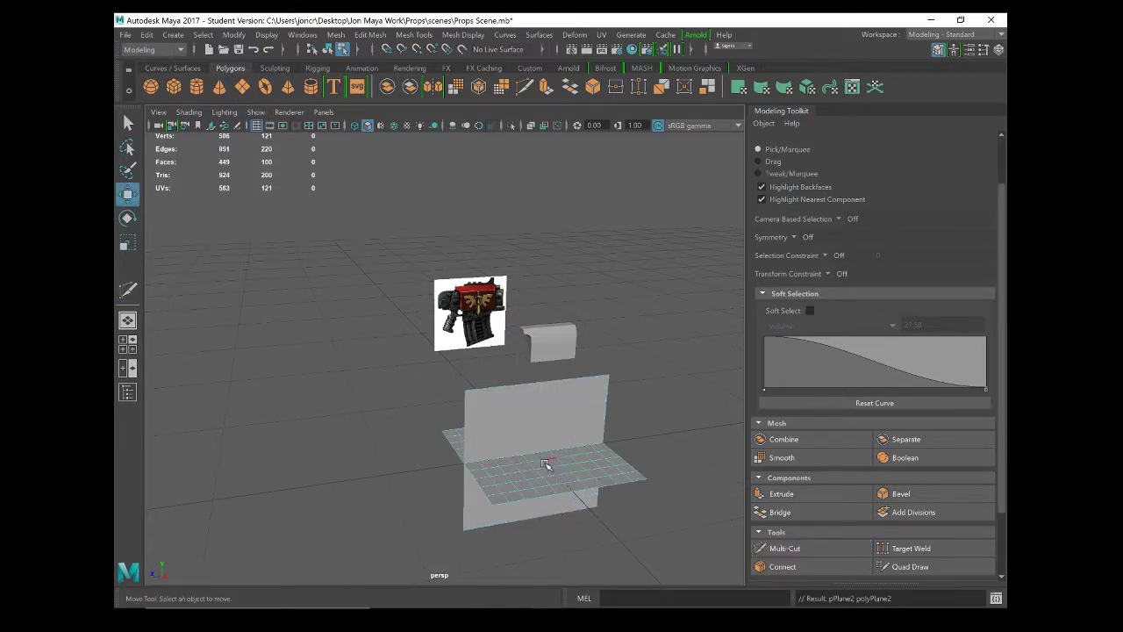
{"action": "scroll", "coordinate": [546, 465], "scroll_direction": "down", "scroll_amount": 3}
{"action": "right_click_drag", "start_coordinate": [526, 440], "coordinate": [520, 206]}
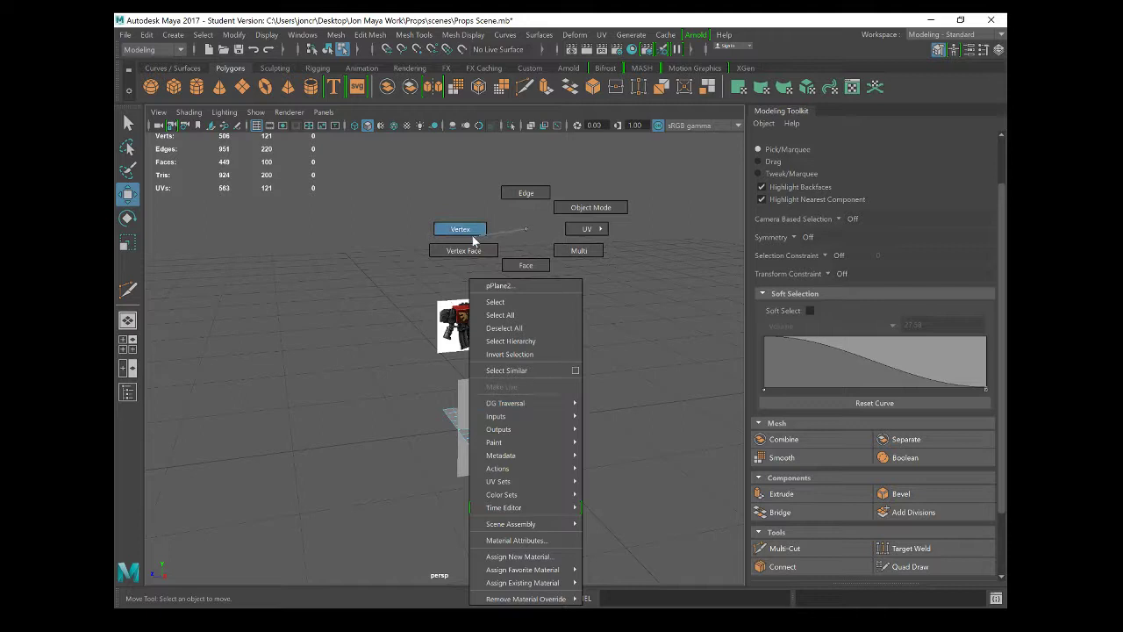
{"action": "right_click_drag", "start_coordinate": [519, 439], "coordinate": [574, 200]}
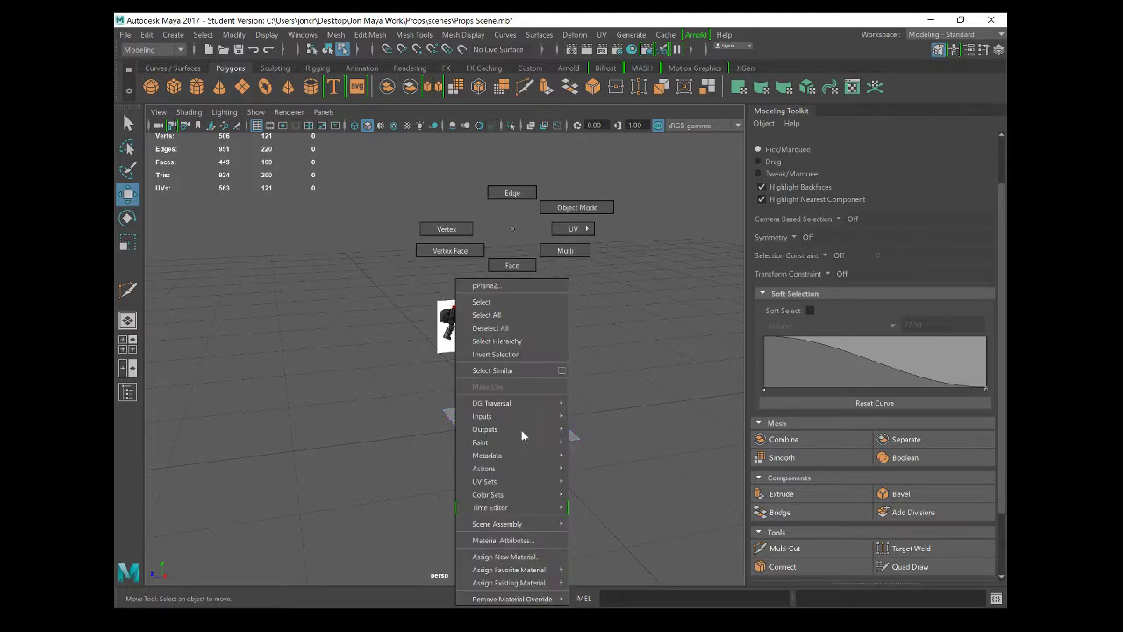
{"action": "mouse_move", "coordinate": [514, 425]}
{"action": "left_mouse_down"}
{"action": "mouse_move", "coordinate": [643, 446]}
{"action": "mouse_move", "coordinate": [664, 437]}
{"action": "left_mouse_up"}
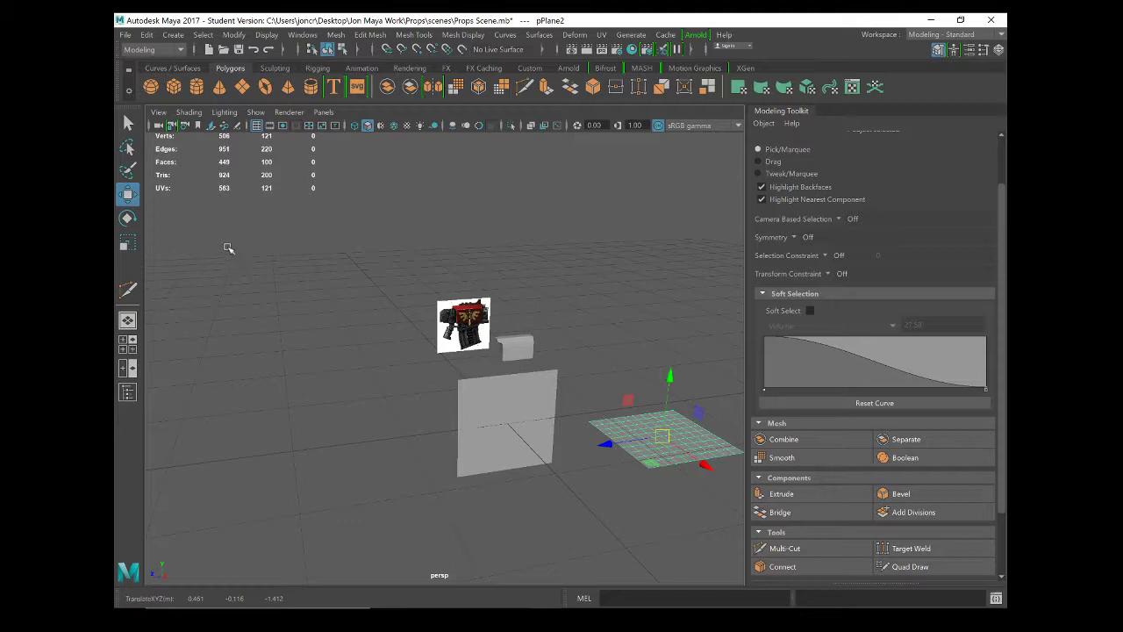
{"action": "key", "text": "Delete"}
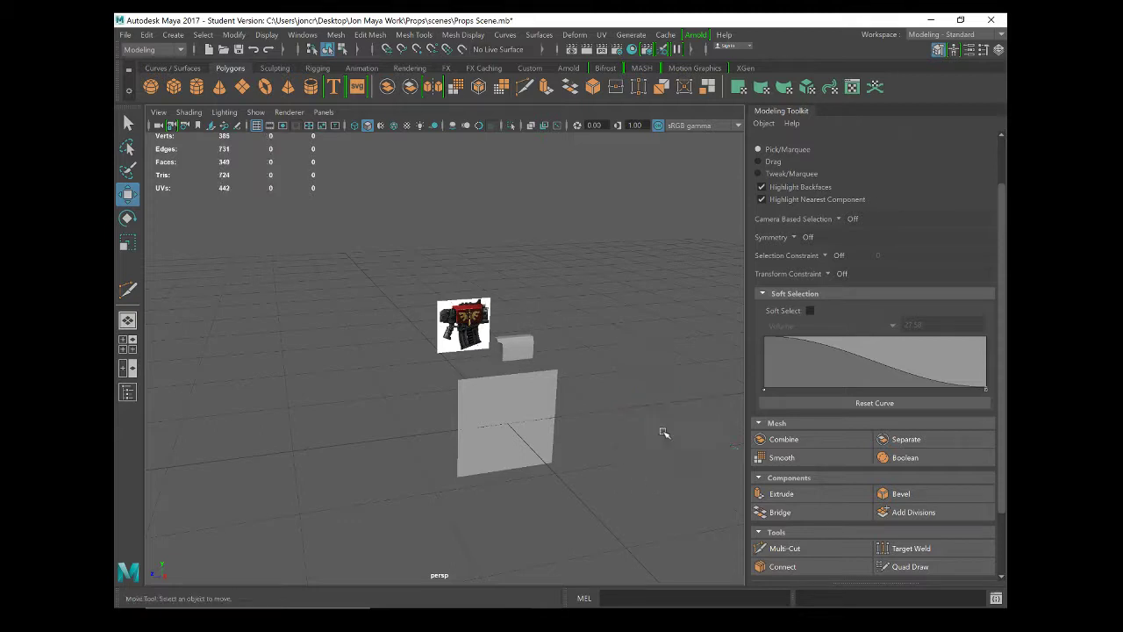
Select the upright tracing plane pPlane1 and maximize the side view, adjusting the zoom.
{"action": "left_click", "coordinate": [538, 425]}
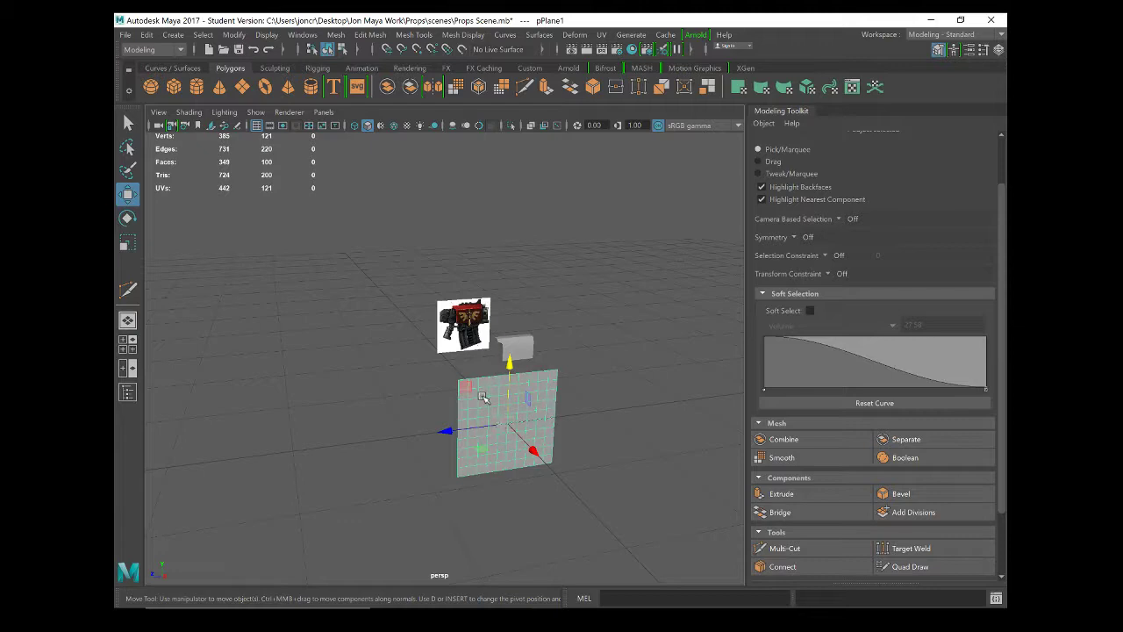
{"action": "key", "text": "space"}
{"action": "key", "text": "space"}
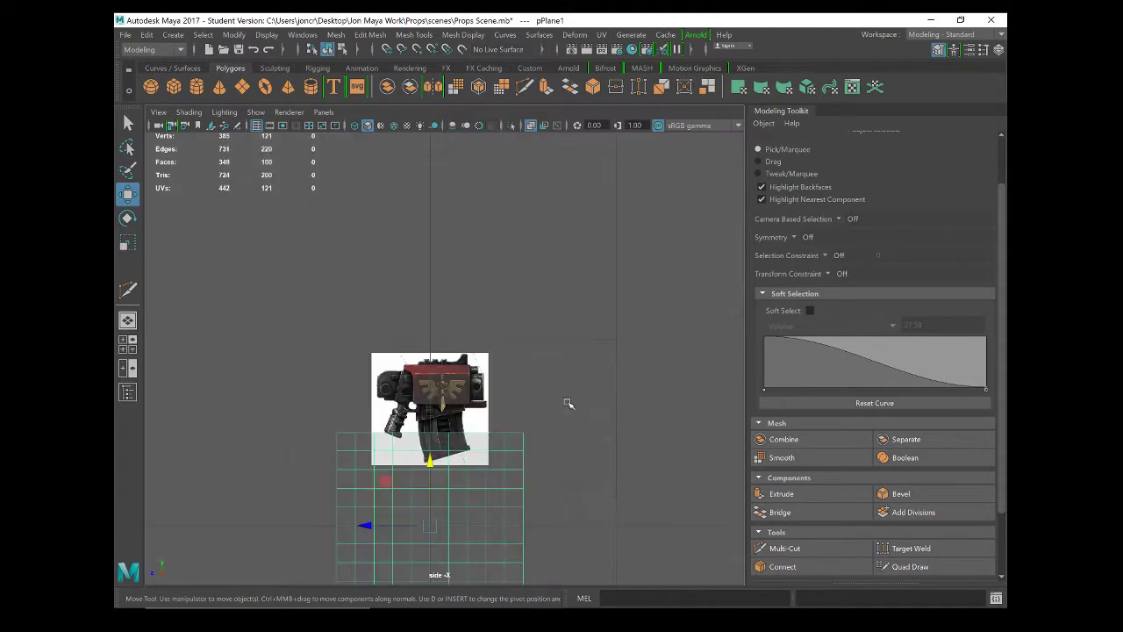
{"action": "scroll", "coordinate": [430, 390], "scroll_direction": "up", "scroll_amount": 2}
{"action": "scroll", "coordinate": [395, 402], "scroll_direction": "up", "scroll_amount": 3}
{"action": "scroll", "coordinate": [385, 380], "scroll_direction": "up", "scroll_amount": 3}
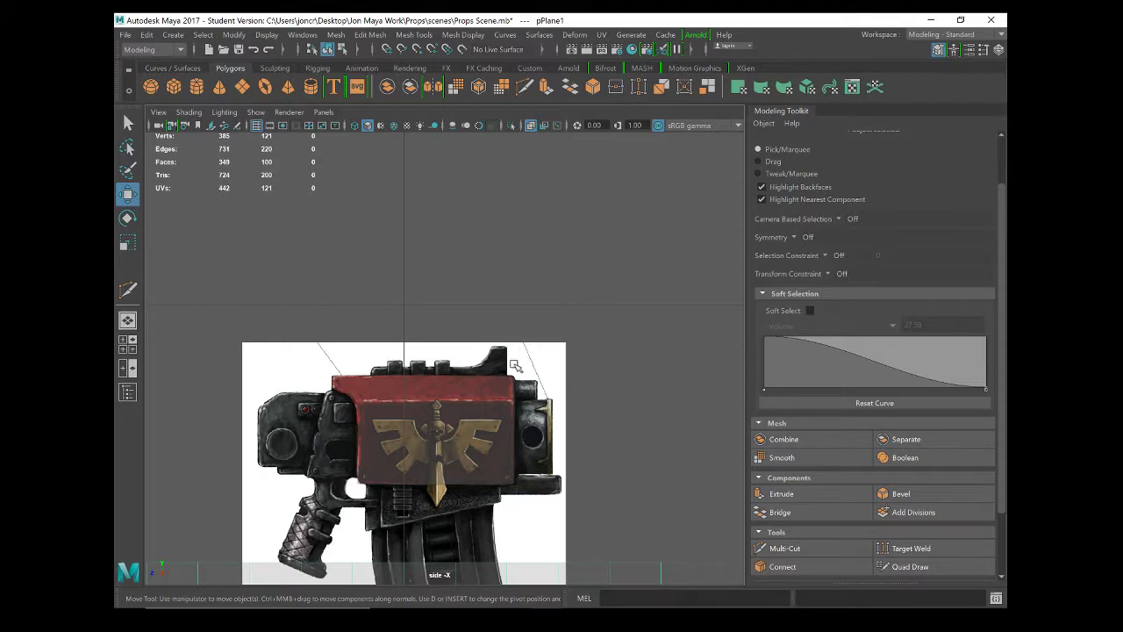
{"action": "scroll", "coordinate": [465, 485], "scroll_direction": "down", "scroll_amount": 2}
{"action": "scroll", "coordinate": [474, 480], "scroll_direction": "down", "scroll_amount": 1}
{"action": "scroll", "coordinate": [474, 481], "scroll_direction": "down", "scroll_amount": 1}
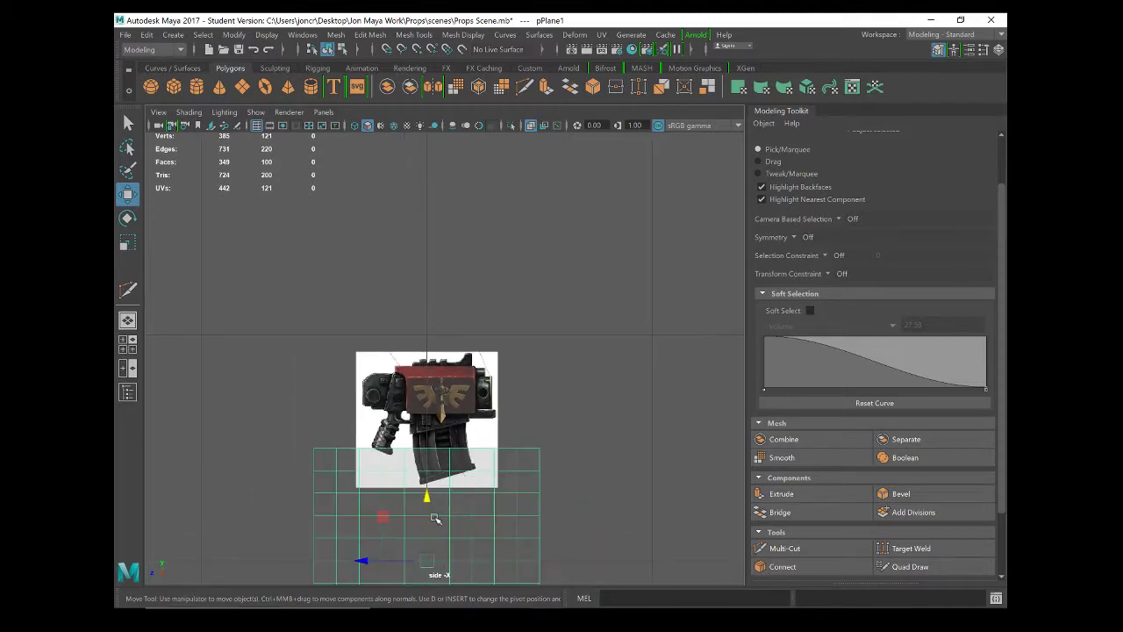
Raise the plane behind the gun image and scale it down, squashing its height.
{"action": "mouse_move", "coordinate": [430, 561]}
{"action": "left_mouse_down"}
{"action": "mouse_move", "coordinate": [453, 364]}
{"action": "mouse_move", "coordinate": [323, 364]}
{"action": "left_mouse_up"}
{"action": "key", "text": "r"}
{"action": "left_click_drag", "start_coordinate": [442, 292], "coordinate": [439, 316]}
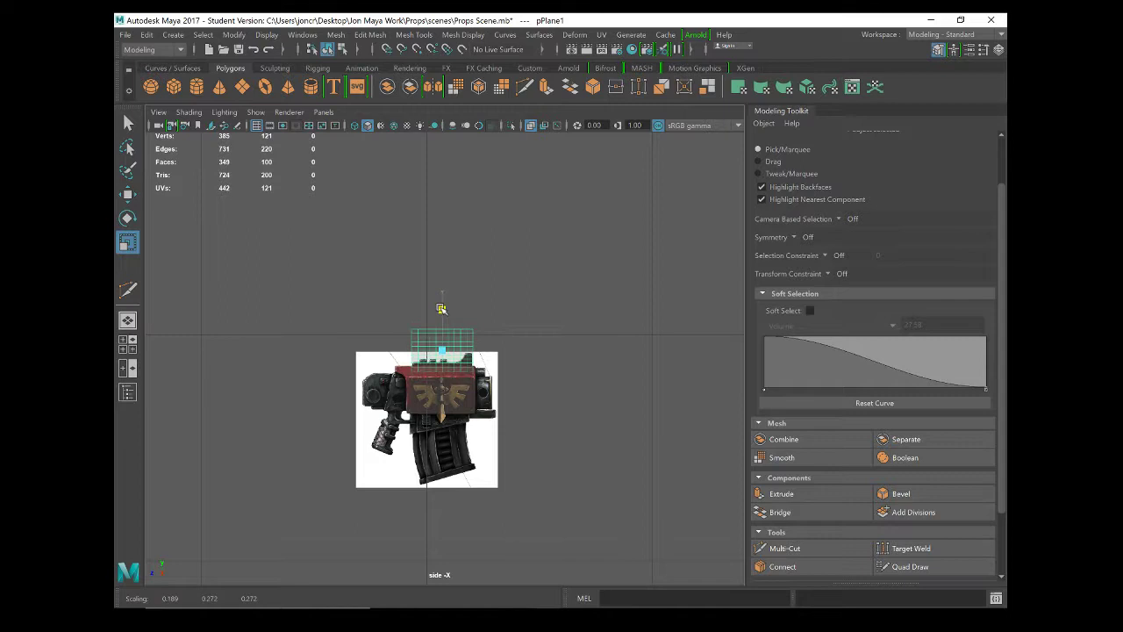
{"action": "scroll", "coordinate": [458, 393], "scroll_direction": "up", "scroll_amount": 2}
{"action": "scroll", "coordinate": [458, 393], "scroll_direction": "up", "scroll_amount": 3}
{"action": "scroll", "coordinate": [458, 393], "scroll_direction": "up", "scroll_amount": 3}
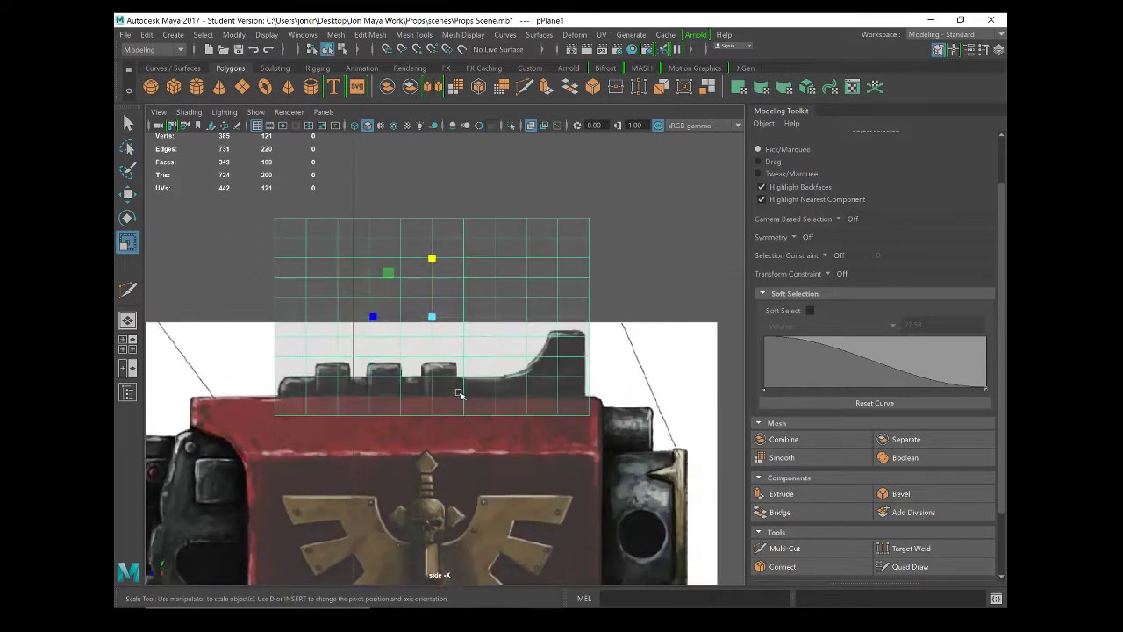
{"action": "left_click_drag", "start_coordinate": [437, 252], "coordinate": [442, 279]}
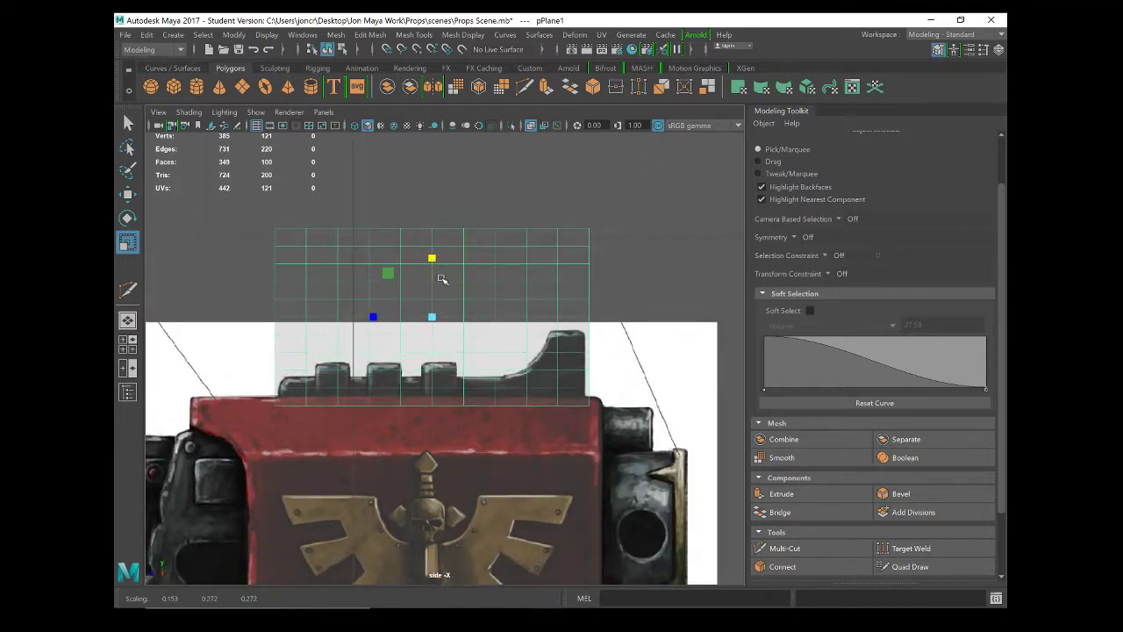
Move the plane up onto the gun's top rail and narrow it horizontally.
{"action": "key", "text": "w"}
{"action": "left_click_drag", "start_coordinate": [432, 317], "coordinate": [438, 306]}
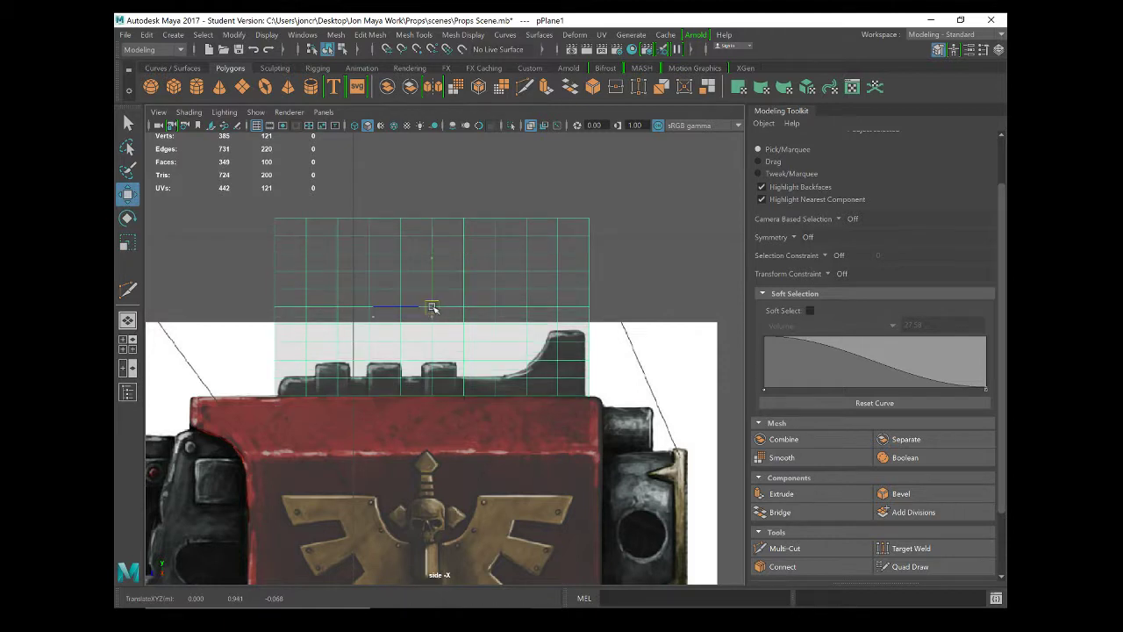
{"action": "key", "text": "r"}
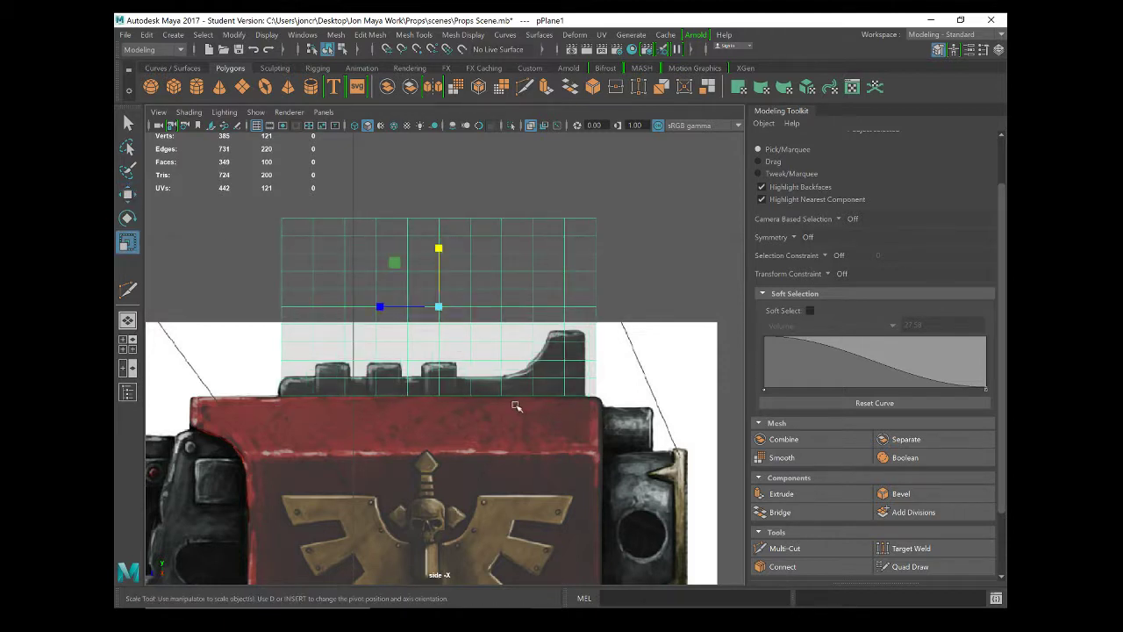
{"action": "mouse_move", "coordinate": [379, 307]}
{"action": "left_mouse_down"}
{"action": "mouse_move", "coordinate": [434, 307]}
{"action": "mouse_move", "coordinate": [370, 305]}
{"action": "left_mouse_up"}
{"action": "key", "text": "w"}
{"action": "key", "text": "r"}
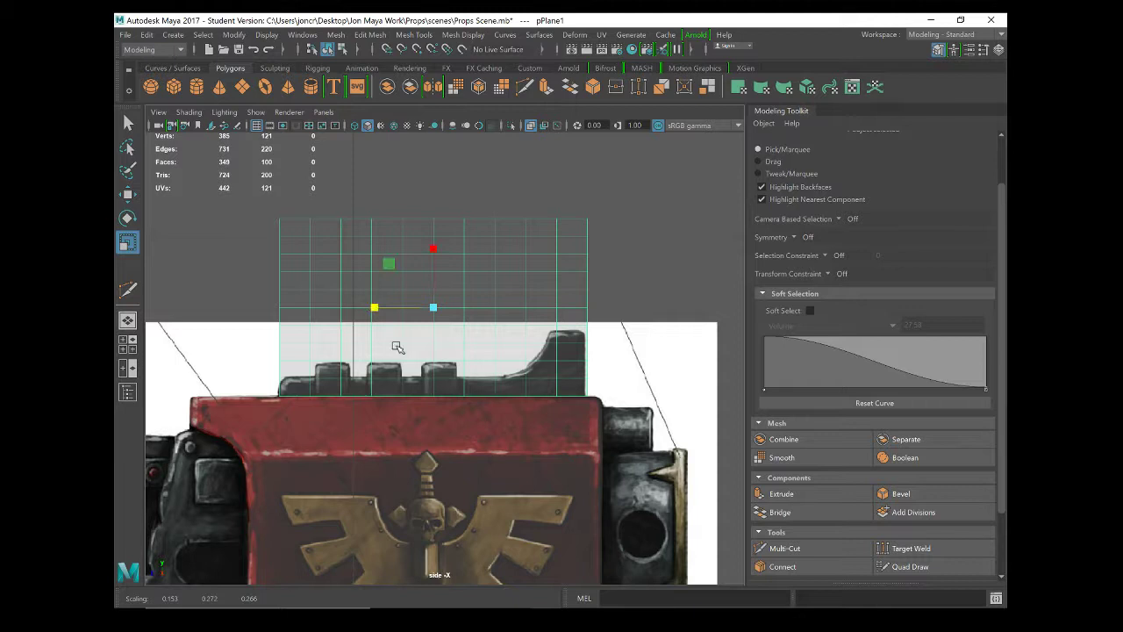
{"action": "scroll", "coordinate": [388, 318], "scroll_direction": "up", "scroll_amount": 1}
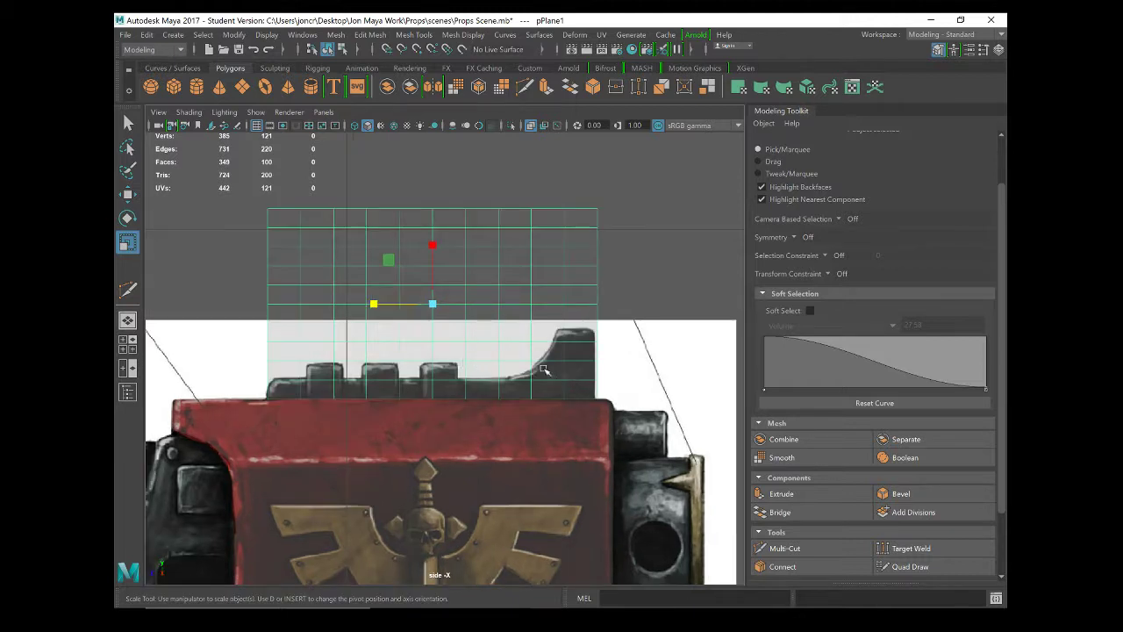
Delete the plane's upper face rows and zoom in on the rail's left end.
{"action": "right_click_drag", "start_coordinate": [418, 256], "coordinate": [469, 276]}
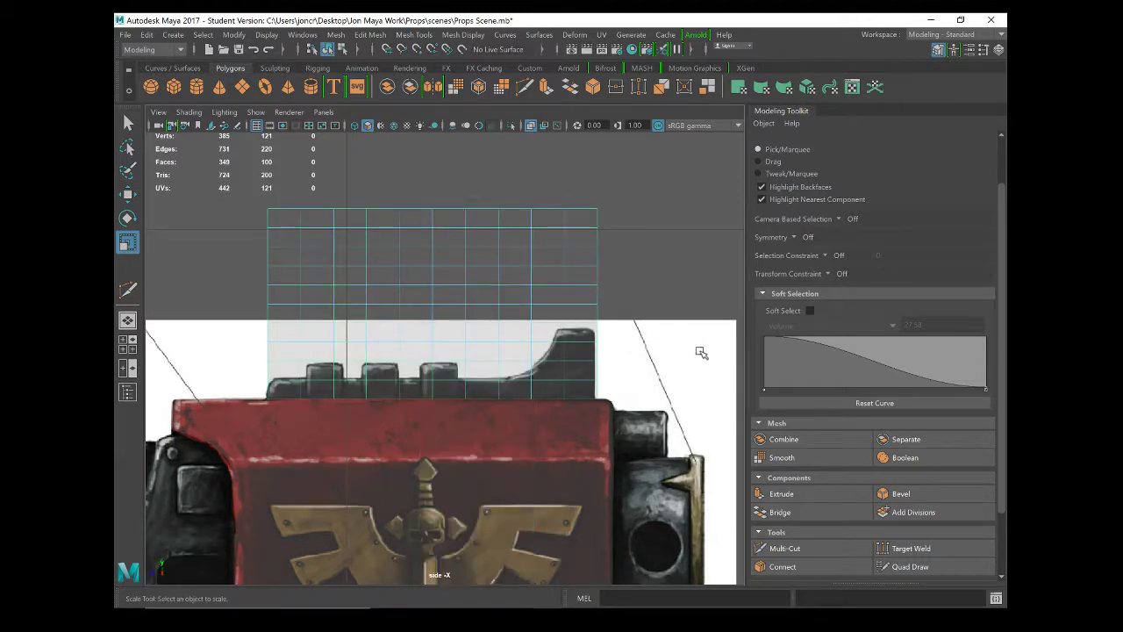
{"action": "left_click_drag", "start_coordinate": [619, 181], "coordinate": [234, 312]}
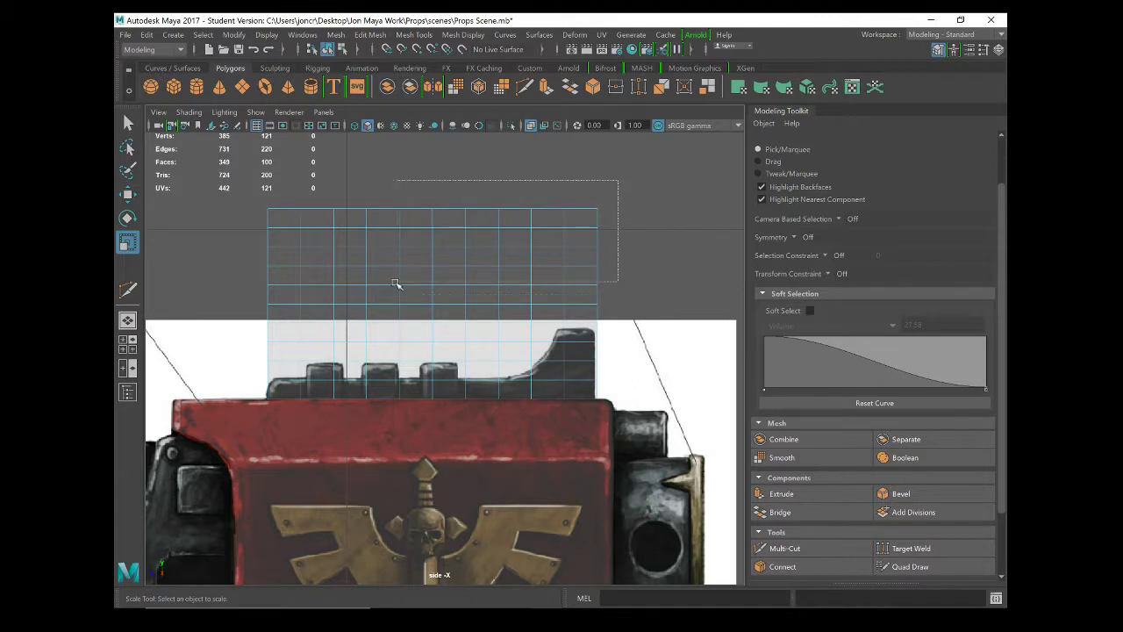
{"action": "key", "text": "Delete"}
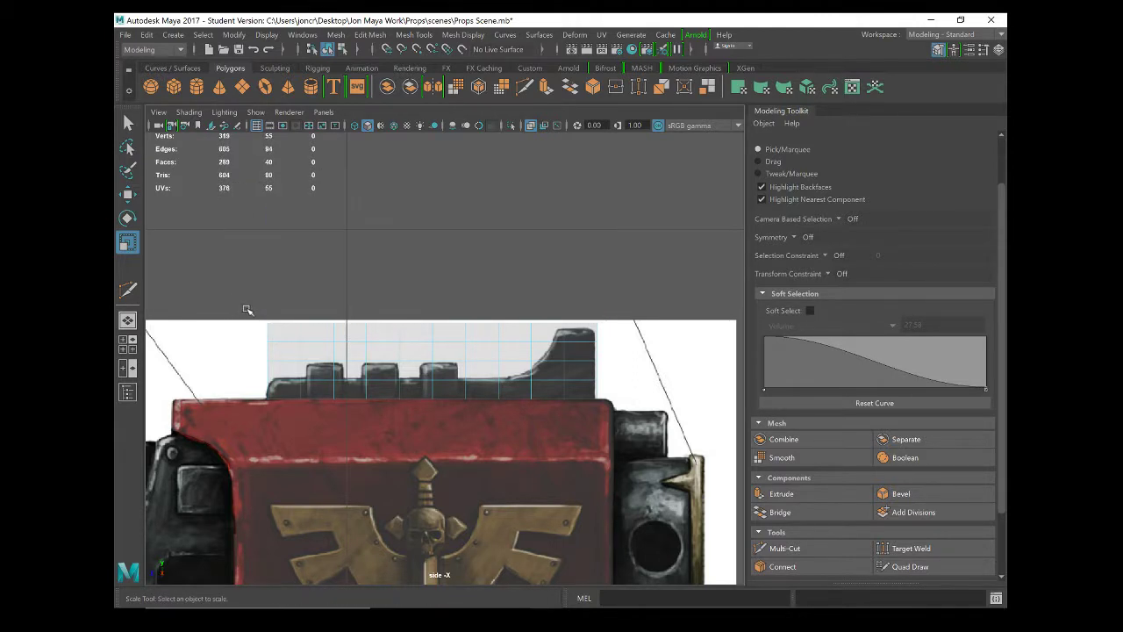
{"action": "scroll", "coordinate": [373, 328], "scroll_direction": "up", "scroll_amount": 3}
{"action": "middle_click_drag", "start_coordinate": [380, 327], "coordinate": [497, 310], "text": "alt"}
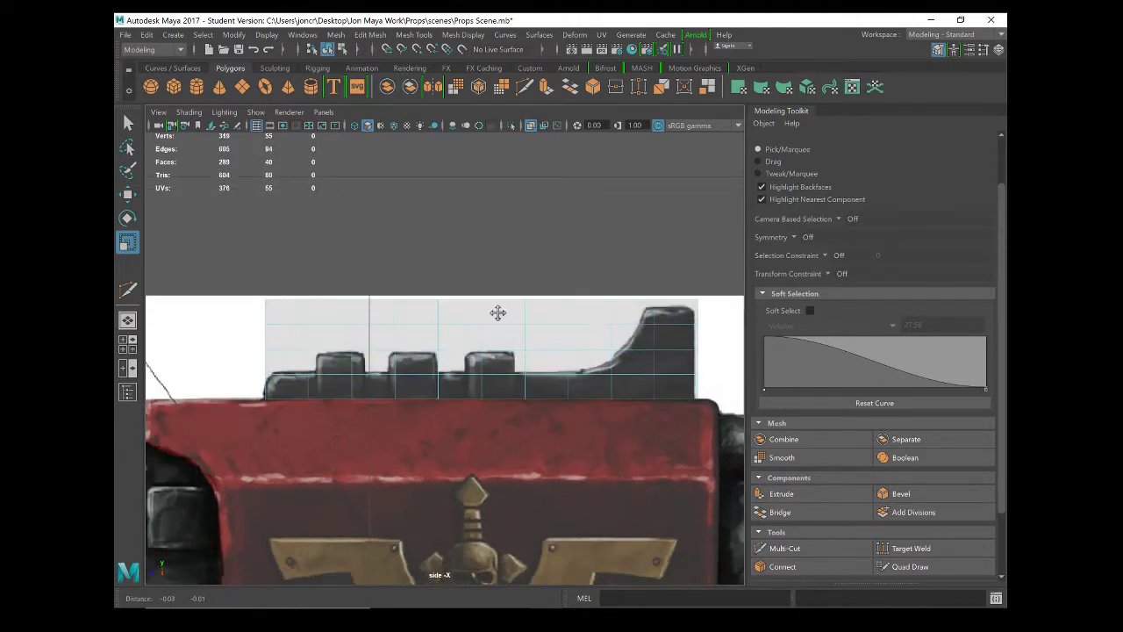
{"action": "scroll", "coordinate": [503, 311], "scroll_direction": "up", "scroll_amount": 2}
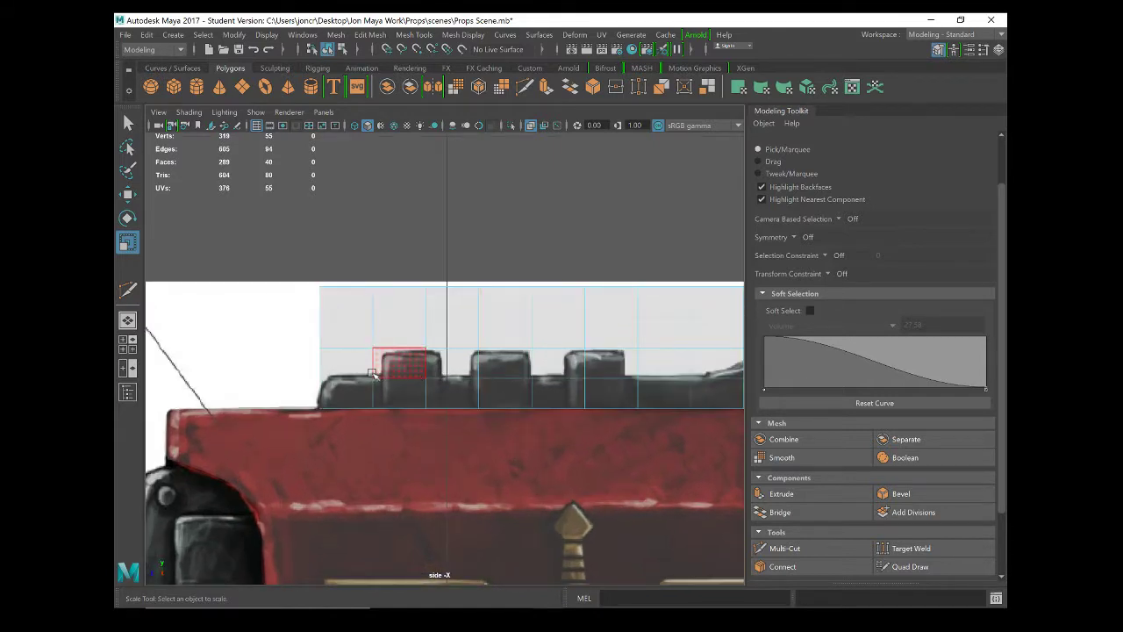
Slide the plane's vertex columns sideways to line up with the rail's three raised blocks.
{"action": "mouse_move", "coordinate": [342, 229]}
{"action": "right_mouse_down"}
{"action": "mouse_move", "coordinate": [344, 328]}
{"action": "mouse_move", "coordinate": [294, 230]}
{"action": "right_mouse_up"}
{"action": "left_click_drag", "start_coordinate": [362, 252], "coordinate": [383, 431]}
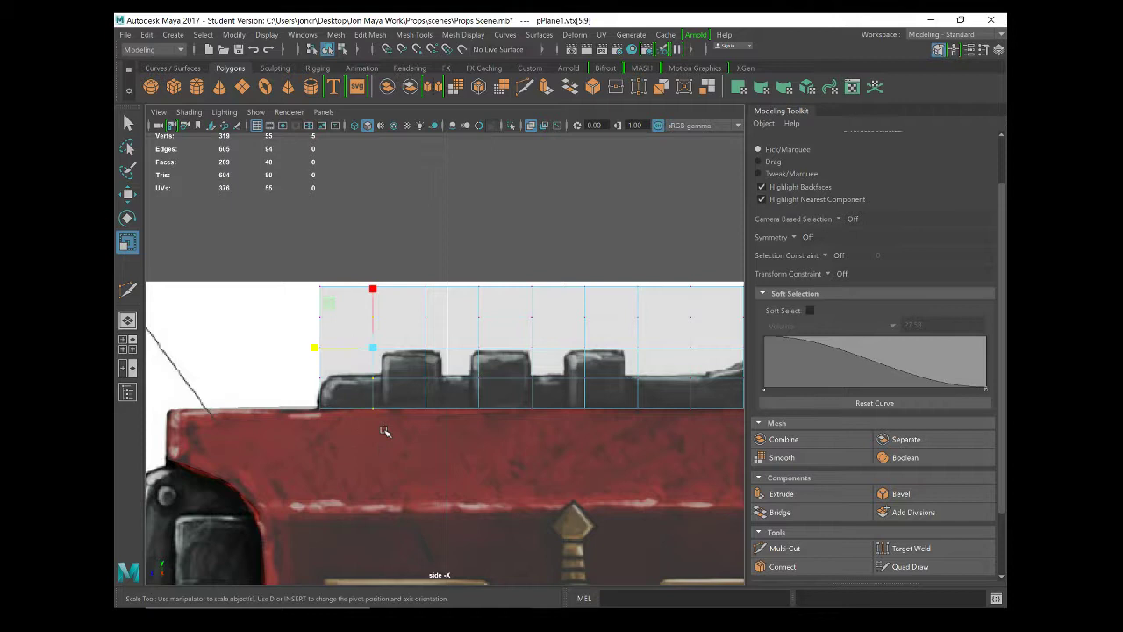
{"action": "key", "text": "w"}
{"action": "left_click_drag", "start_coordinate": [313, 348], "coordinate": [318, 349]}
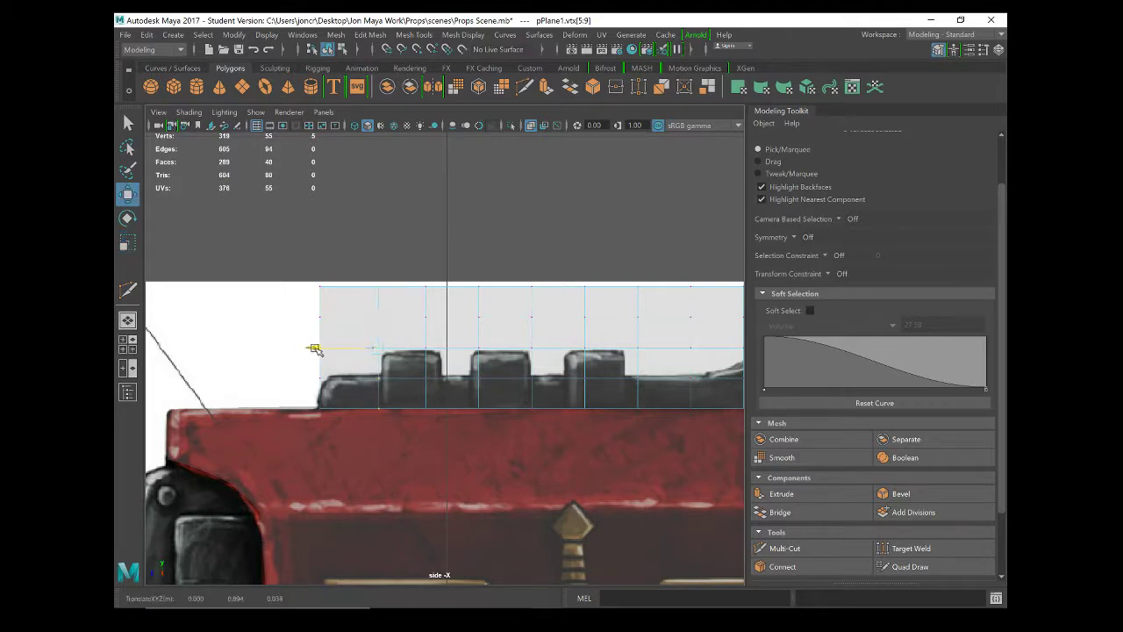
{"action": "left_click_drag", "start_coordinate": [401, 245], "coordinate": [452, 446]}
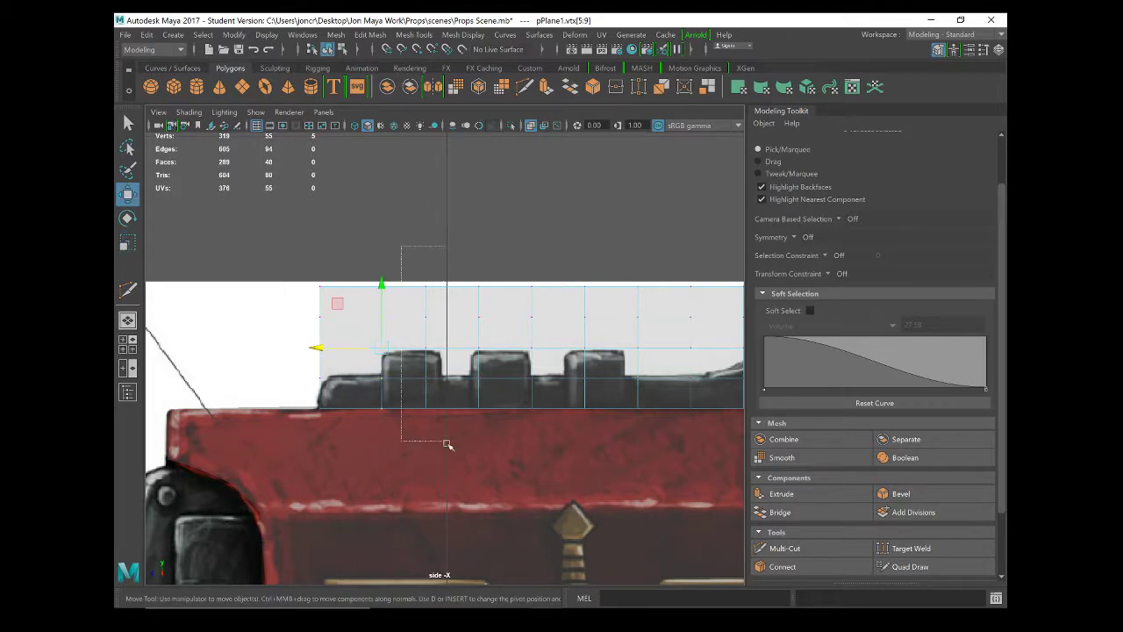
{"action": "left_click_drag", "start_coordinate": [362, 348], "coordinate": [378, 349]}
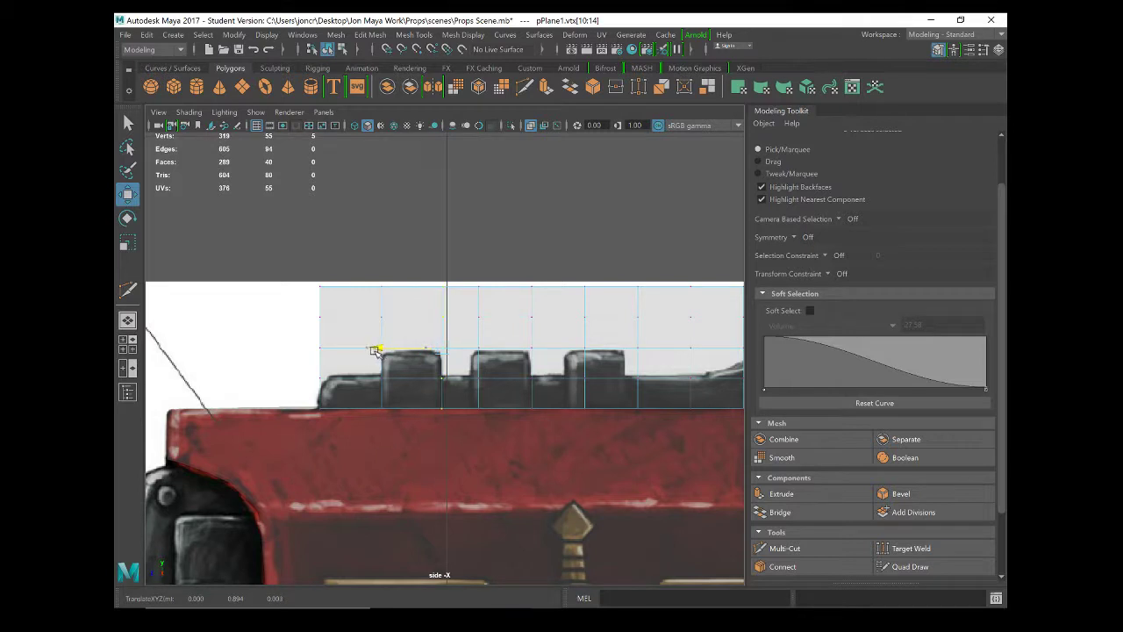
{"action": "left_click_drag", "start_coordinate": [465, 262], "coordinate": [502, 452]}
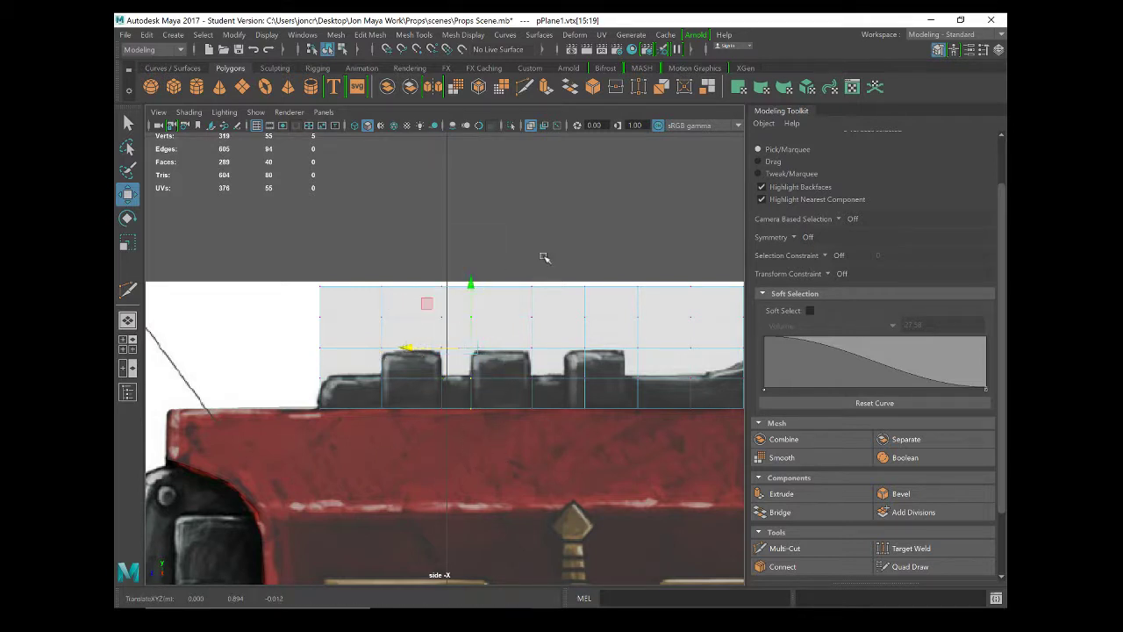
{"action": "left_click_drag", "start_coordinate": [542, 255], "coordinate": [546, 484]}
{"action": "left_click_drag", "start_coordinate": [468, 349], "coordinate": [465, 349]}
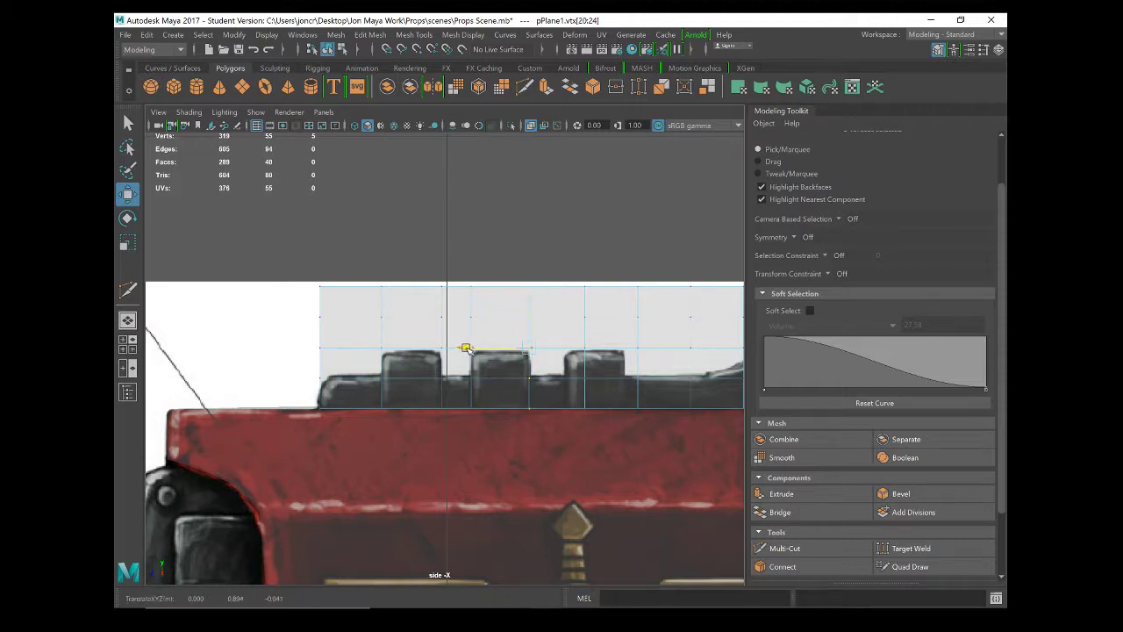
{"action": "scroll", "coordinate": [570, 393], "scroll_direction": "down", "scroll_amount": 1}
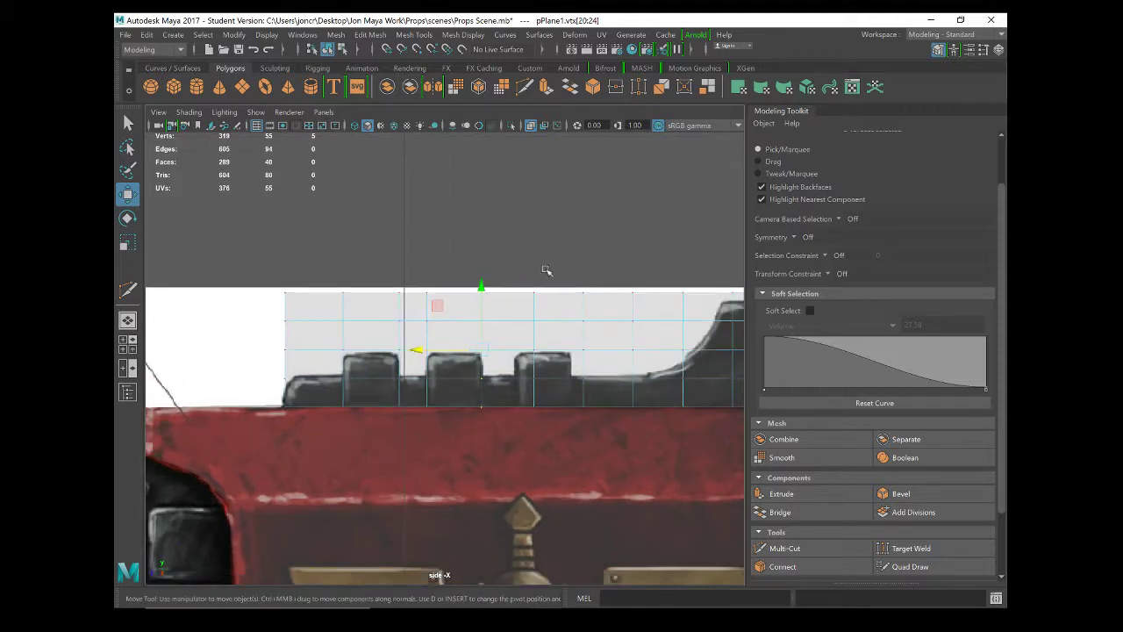
{"action": "left_click_drag", "start_coordinate": [514, 277], "coordinate": [557, 454]}
{"action": "left_click_drag", "start_coordinate": [471, 352], "coordinate": [453, 351]}
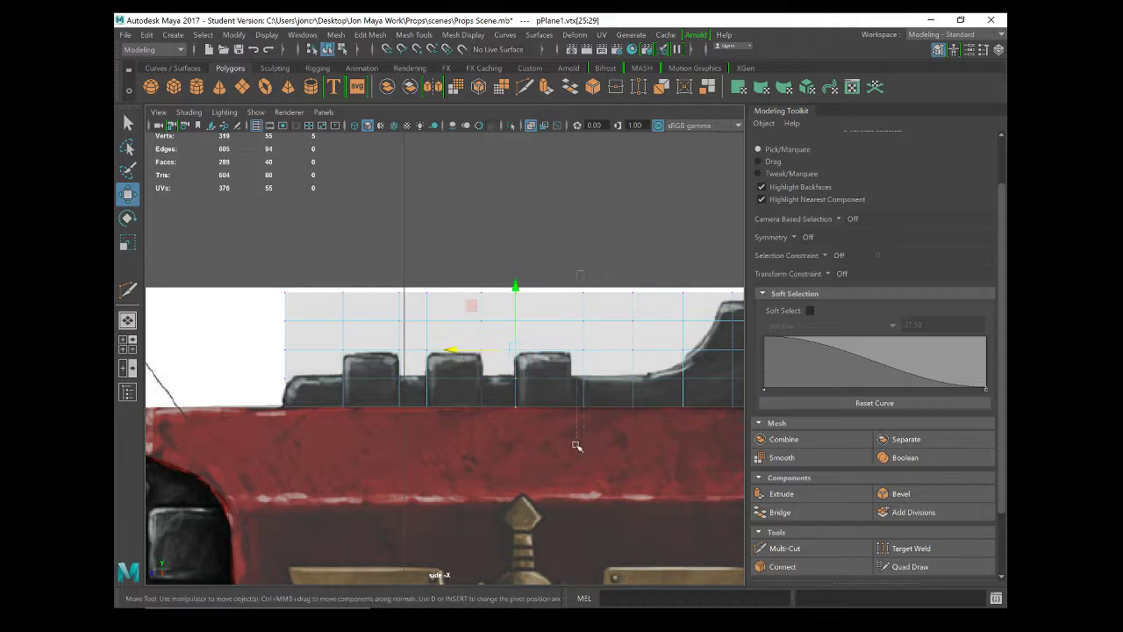
{"action": "left_click_drag", "start_coordinate": [587, 279], "coordinate": [574, 446]}
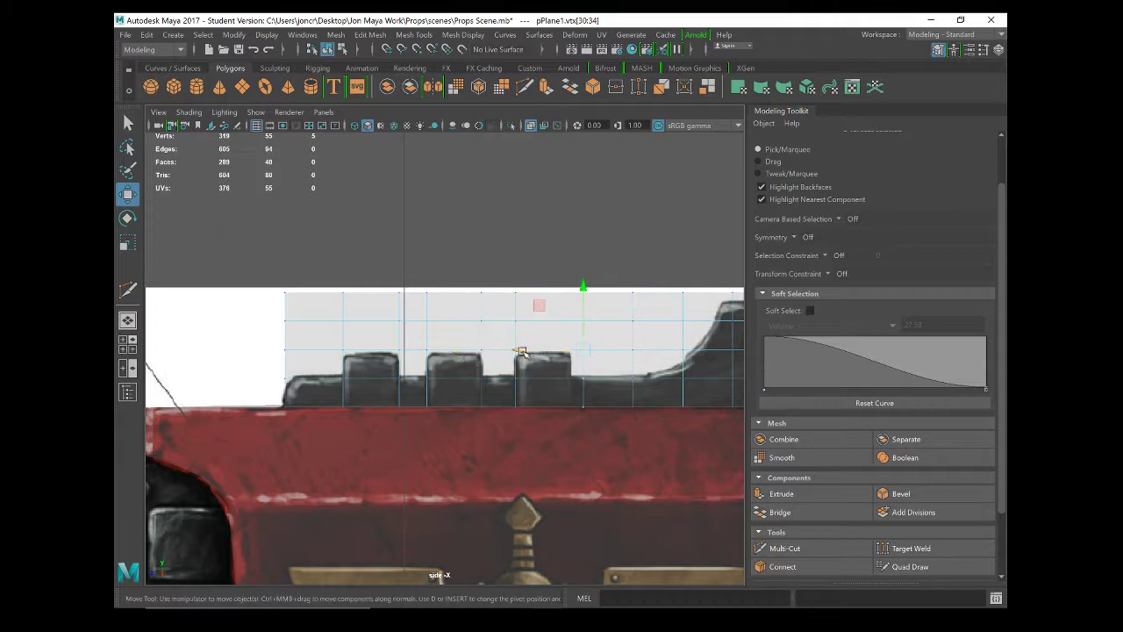
{"action": "left_click_drag", "start_coordinate": [519, 350], "coordinate": [507, 350]}
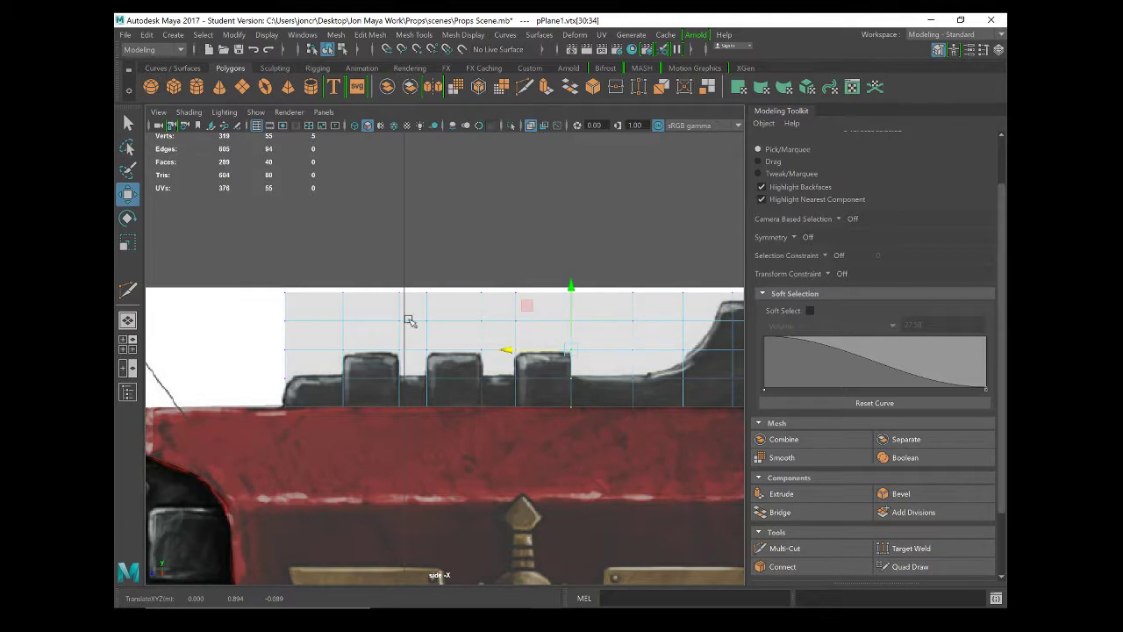
Align the remaining vertex columns with the rail's curved right end and its curve start.
{"action": "middle_click_drag", "start_coordinate": [573, 390], "coordinate": [386, 380], "text": "alt"}
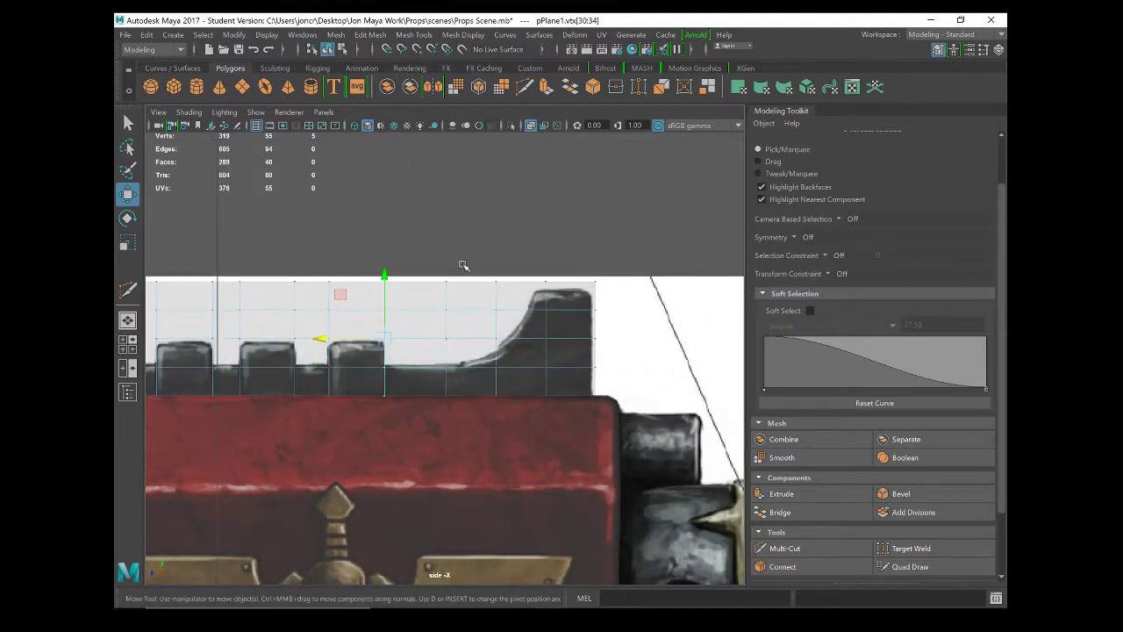
{"action": "left_click_drag", "start_coordinate": [454, 439], "coordinate": [421, 263]}
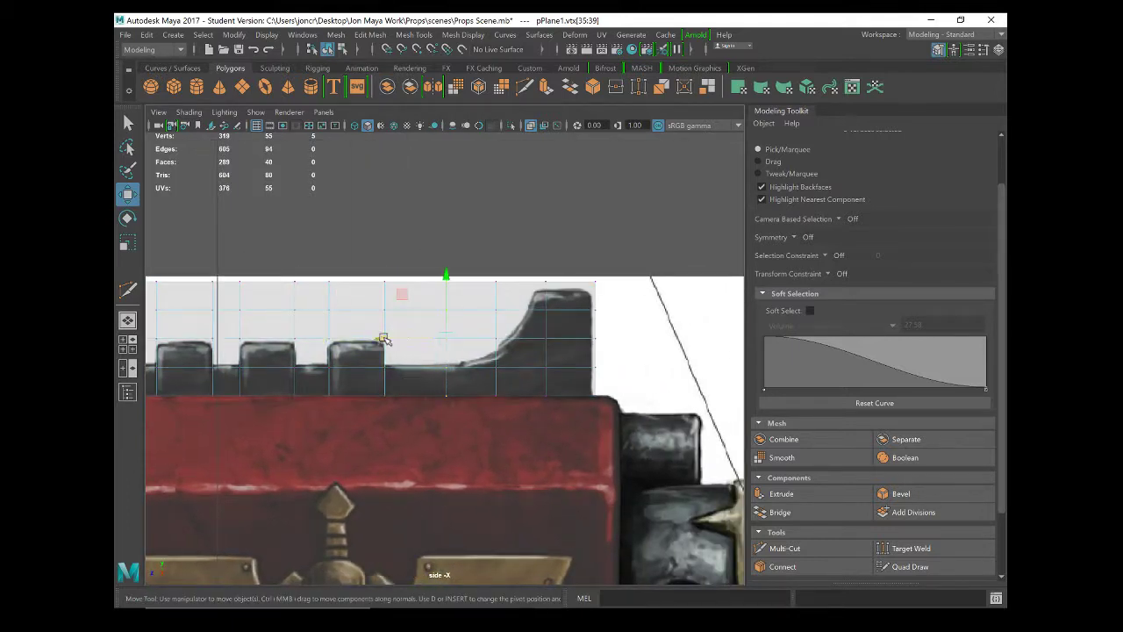
{"action": "left_click", "coordinate": [392, 339]}
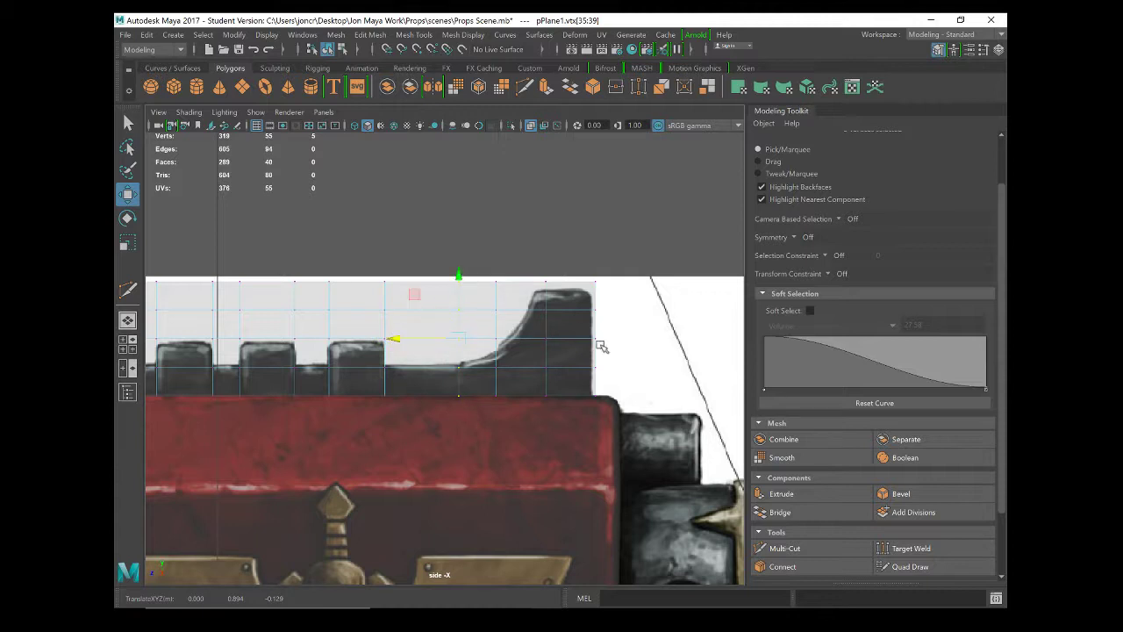
{"action": "middle_click_drag", "start_coordinate": [602, 251], "coordinate": [569, 493]}
{"action": "left_click_drag", "start_coordinate": [527, 340], "coordinate": [525, 339]}
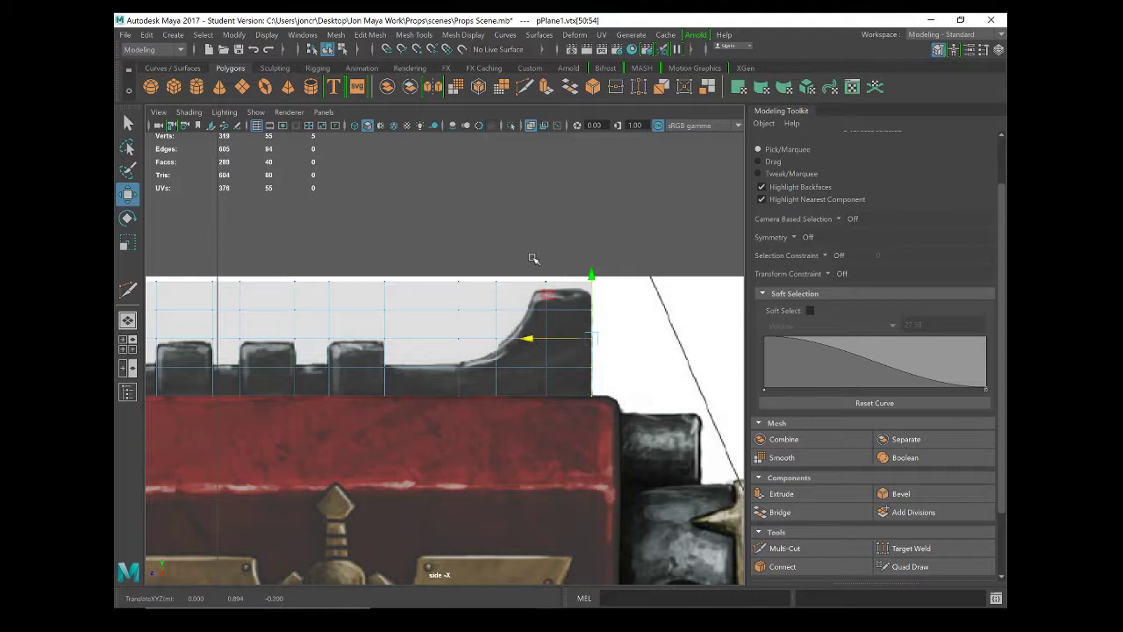
{"action": "left_click_drag", "start_coordinate": [533, 259], "coordinate": [570, 465]}
{"action": "left_click_drag", "start_coordinate": [484, 341], "coordinate": [472, 341]}
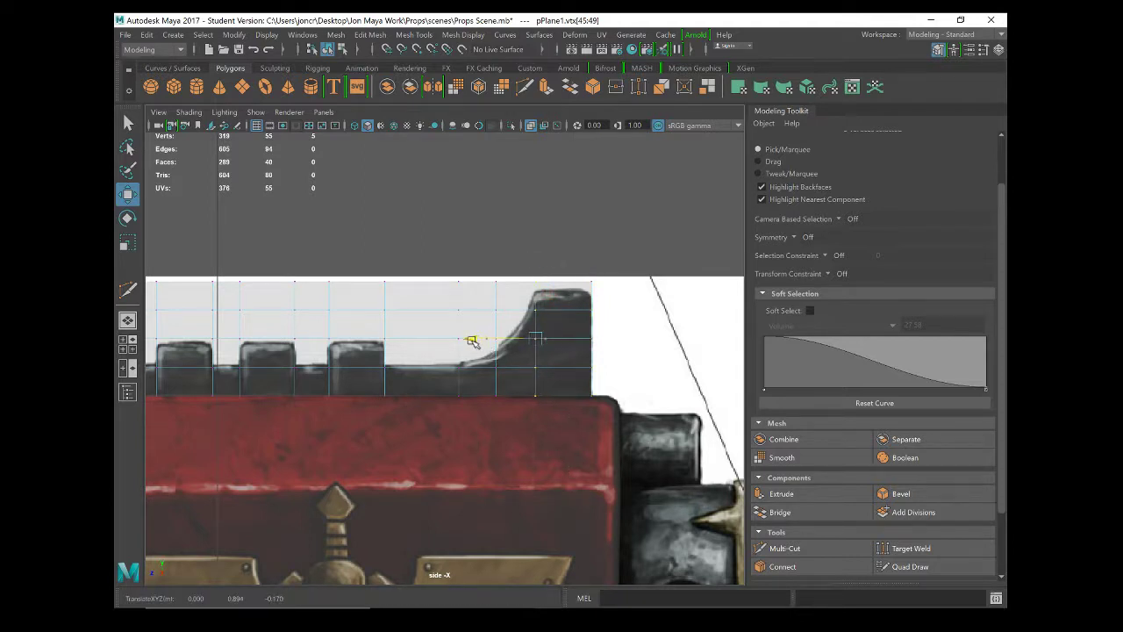
{"action": "left_click_drag", "start_coordinate": [462, 237], "coordinate": [502, 458]}
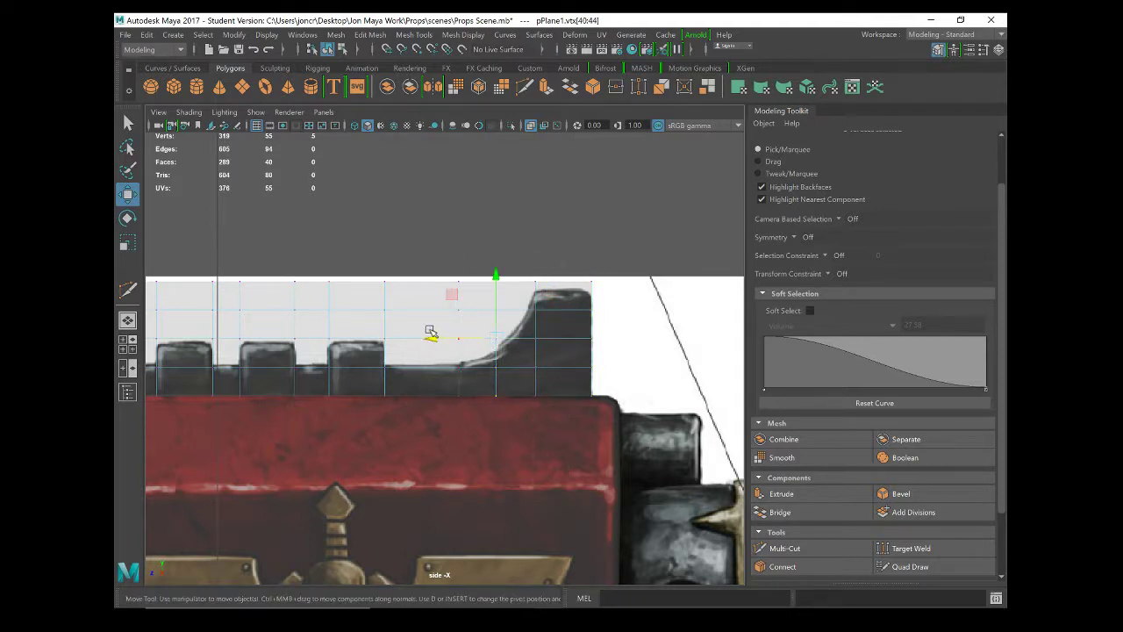
{"action": "left_click_drag", "start_coordinate": [431, 332], "coordinate": [441, 340]}
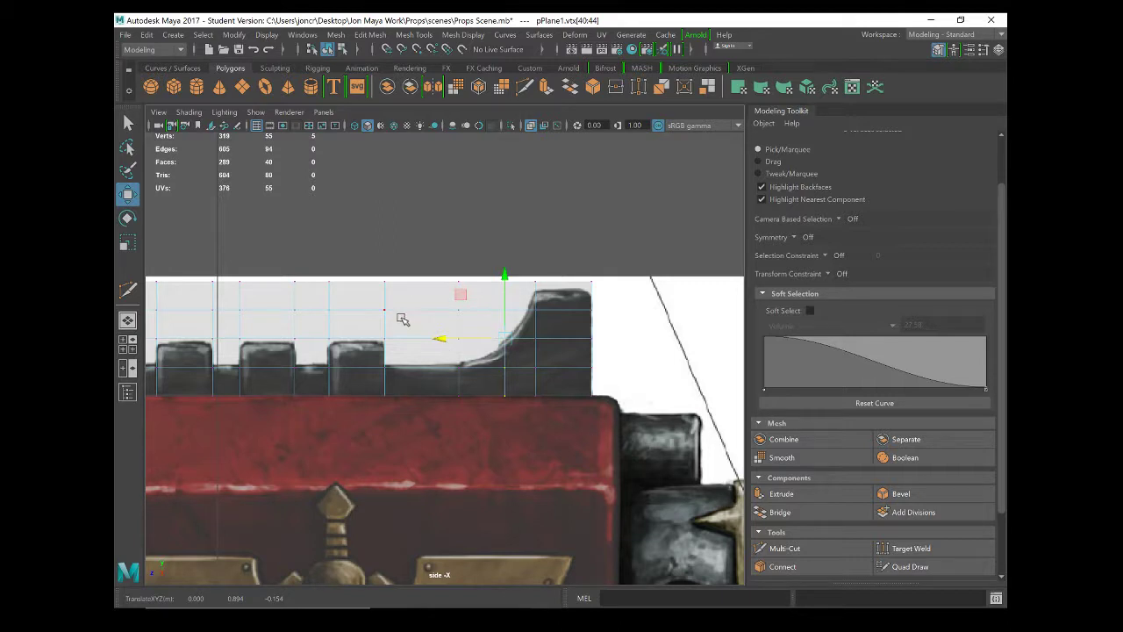
{"action": "middle_click_drag", "start_coordinate": [385, 315], "coordinate": [506, 328], "text": "alt"}
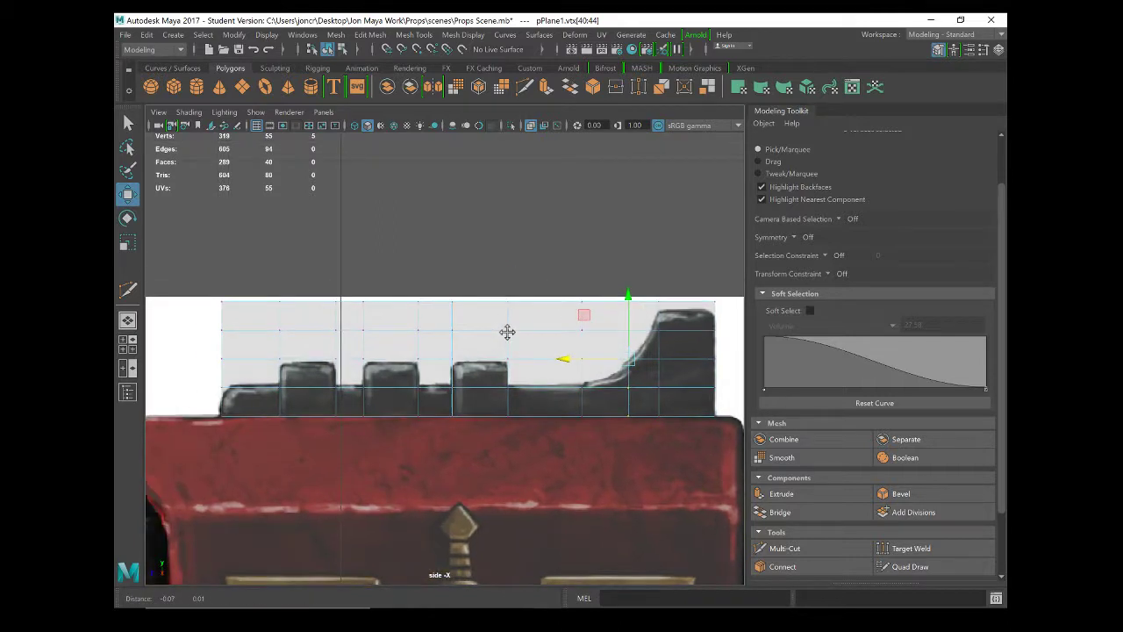
Switch to face mode and delete the empty faces above the rail outline.
{"action": "right_click", "coordinate": [389, 338]}
{"action": "left_click", "coordinate": [387, 265]}
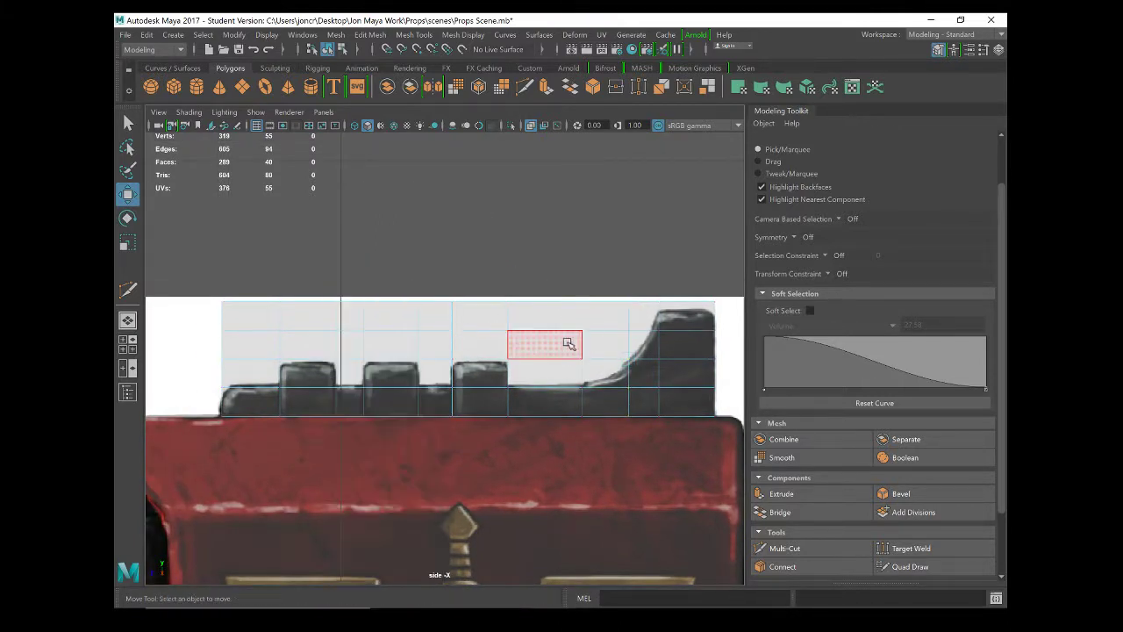
{"action": "left_click_drag", "start_coordinate": [509, 330], "coordinate": [581, 360]}
{"action": "mouse_move", "coordinate": [211, 279]}
{"action": "left_mouse_down"}
{"action": "mouse_move", "coordinate": [344, 328]}
{"action": "mouse_move", "coordinate": [542, 338]}
{"action": "left_mouse_up"}
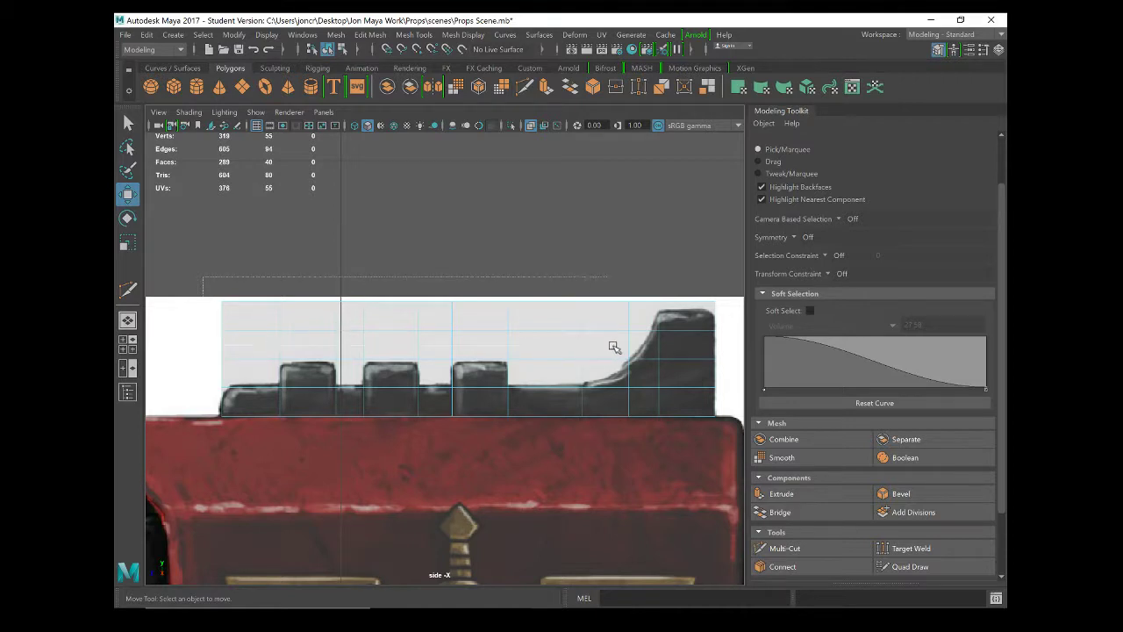
{"action": "left_click_drag", "start_coordinate": [614, 348], "coordinate": [613, 348]}
{"action": "key", "text": "Delete"}
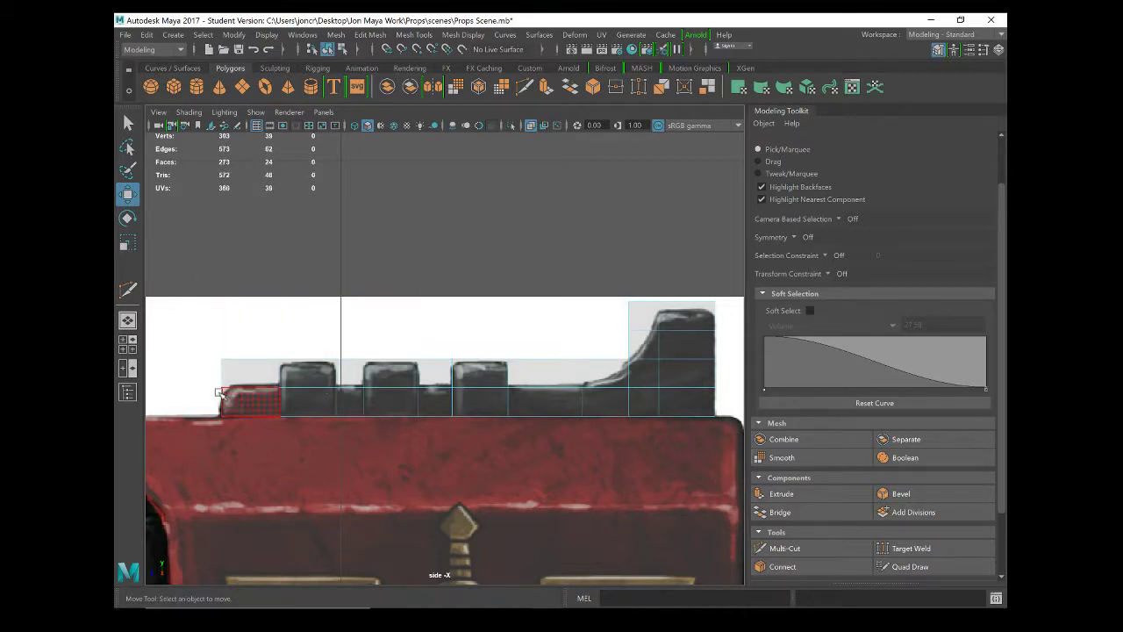
Delete the empty gap faces between the blocks, restoring one wrongly deleted bottom-right face.
{"action": "left_click", "coordinate": [221, 392]}
{"action": "key", "text": "Delete"}
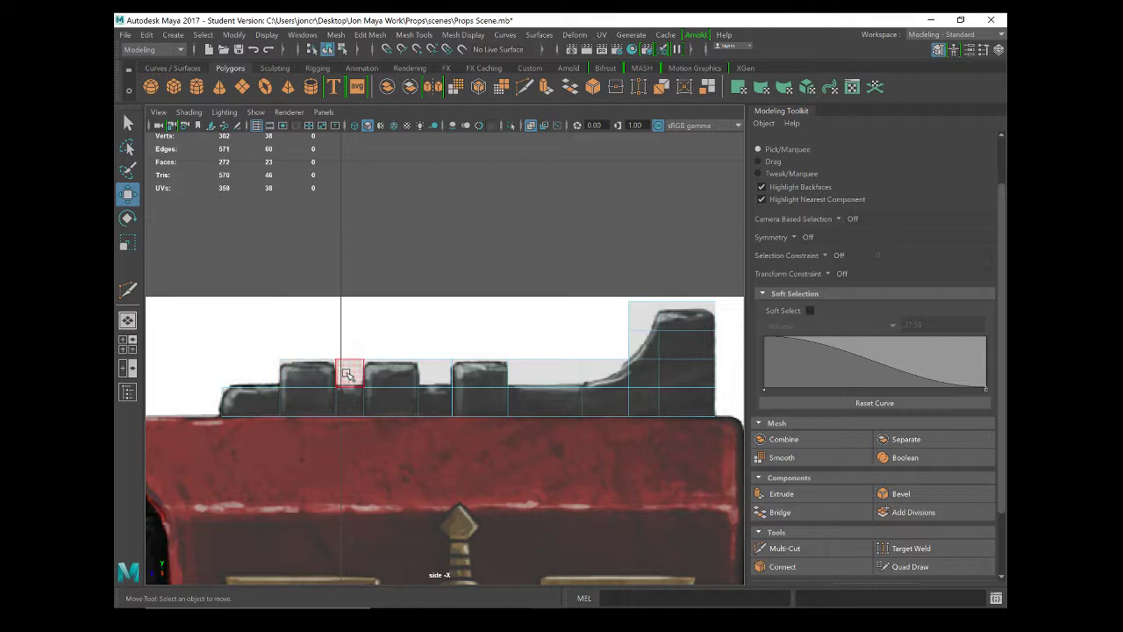
{"action": "left_click", "coordinate": [347, 375]}
{"action": "key", "text": "Delete"}
{"action": "left_click", "coordinate": [437, 373]}
{"action": "key", "text": "Delete"}
{"action": "left_click", "coordinate": [562, 373]}
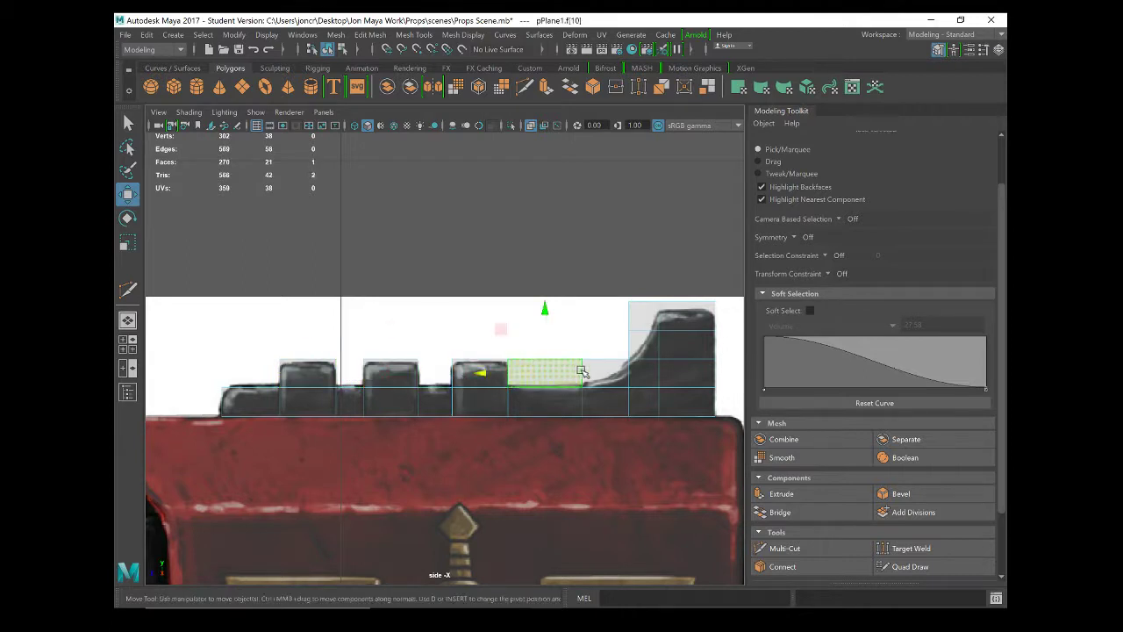
{"action": "key", "text": "Delete"}
{"action": "left_click", "coordinate": [640, 318]}
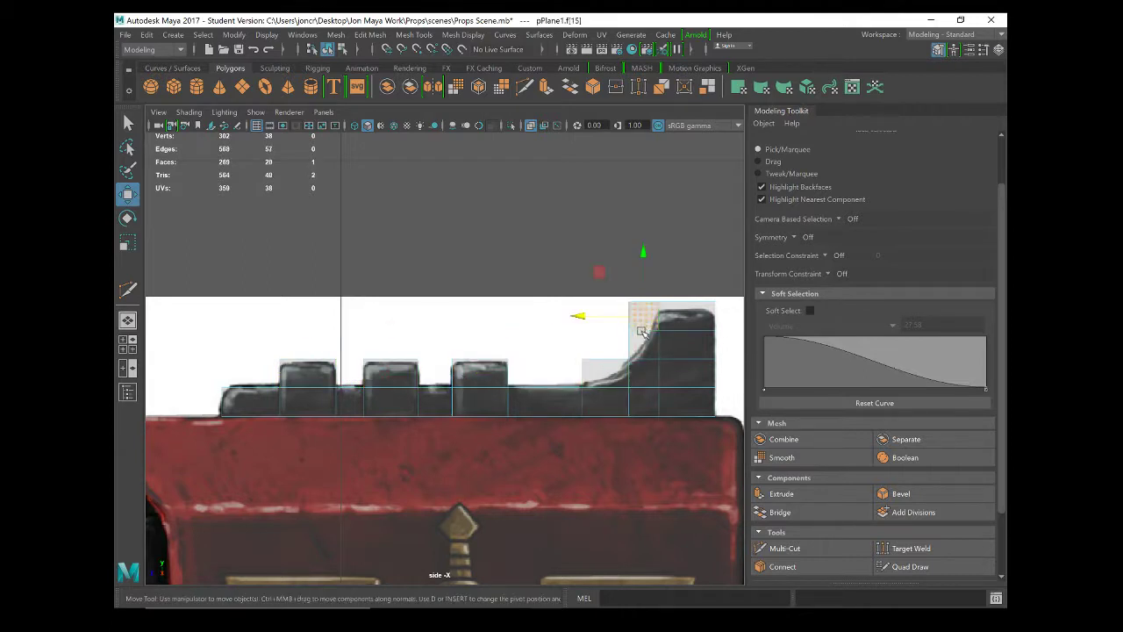
{"action": "left_click", "coordinate": [672, 390]}
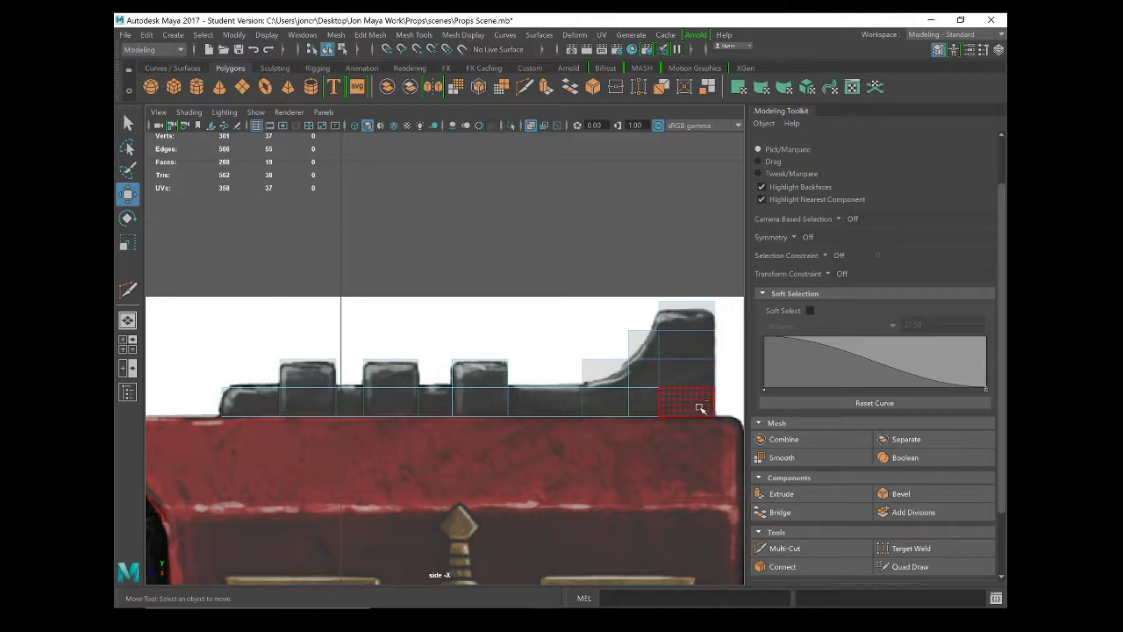
{"action": "key", "text": "Delete"}
{"action": "key", "text": "ctrl+z"}
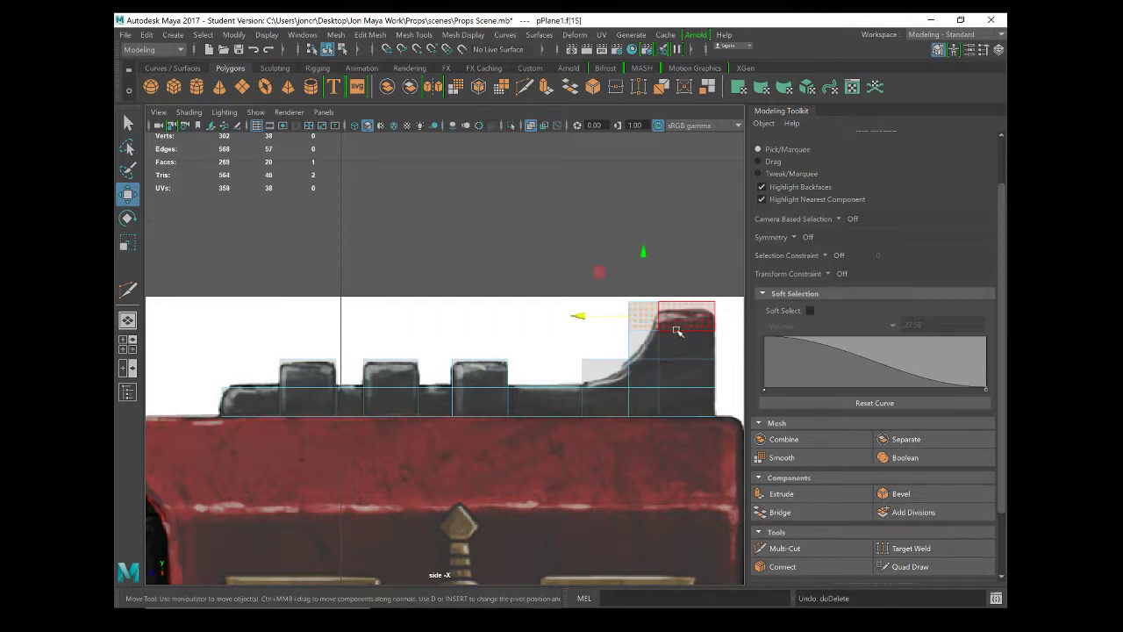
Lower the top-right corner vertices onto the rail's top edge.
{"action": "right_click_drag", "start_coordinate": [652, 228], "coordinate": [575, 230]}
{"action": "left_click_drag", "start_coordinate": [587, 274], "coordinate": [749, 320]}
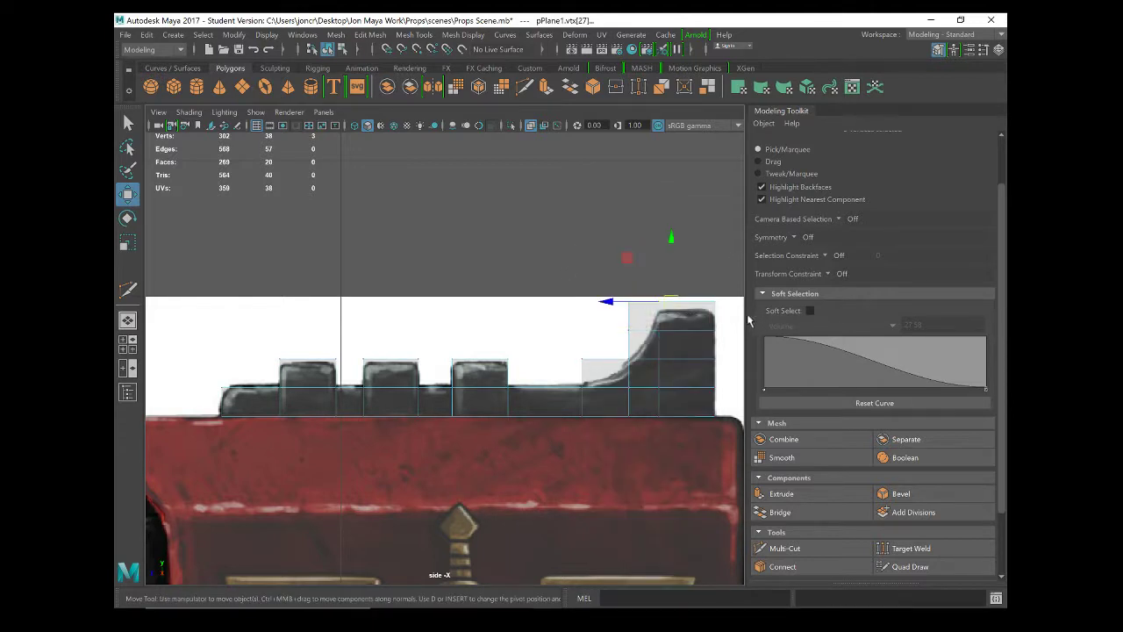
{"action": "left_click_drag", "start_coordinate": [669, 237], "coordinate": [670, 247]}
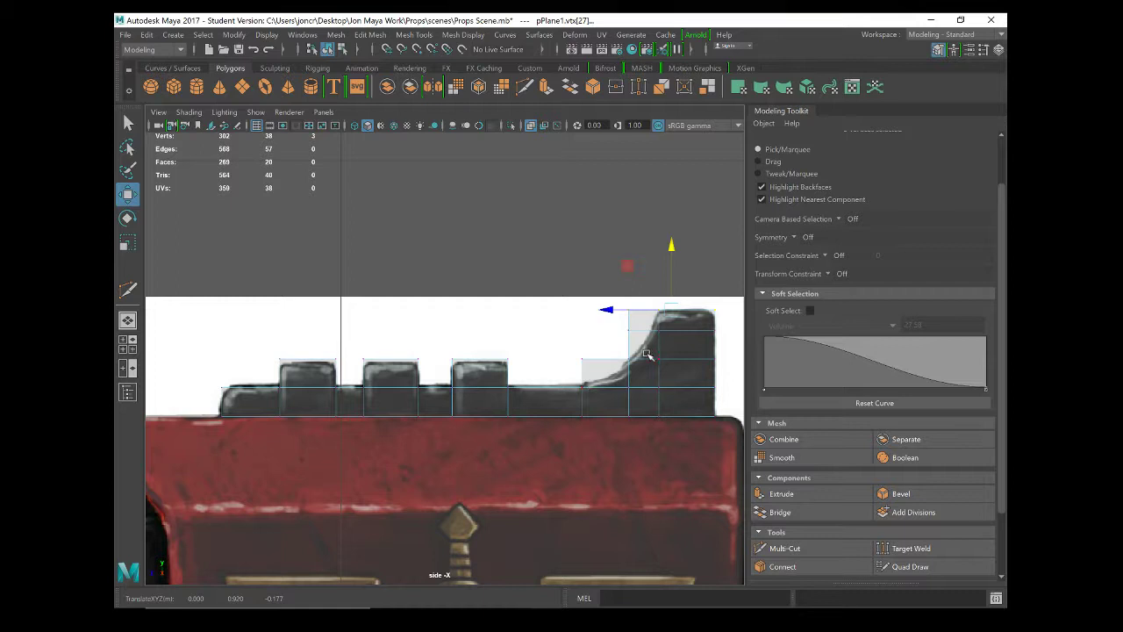
{"action": "mouse_move", "coordinate": [645, 354]}
{"action": "middle_mouse_down", "text": "alt"}
{"action": "mouse_move", "coordinate": [565, 349]}
{"action": "mouse_move", "coordinate": [564, 387]}
{"action": "middle_mouse_up", "text": "alt"}
{"action": "scroll", "coordinate": [597, 375], "scroll_direction": "up", "scroll_amount": 2}
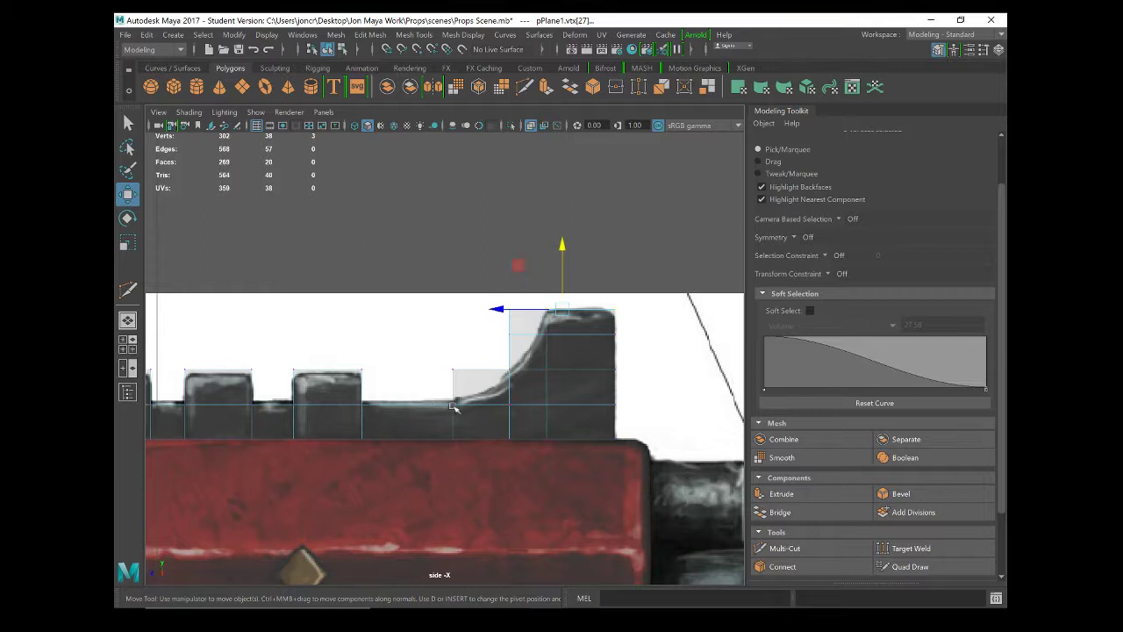
Cut a new edge along the rail's curved rise with Multi-Cut.
{"action": "left_click", "coordinate": [781, 549]}
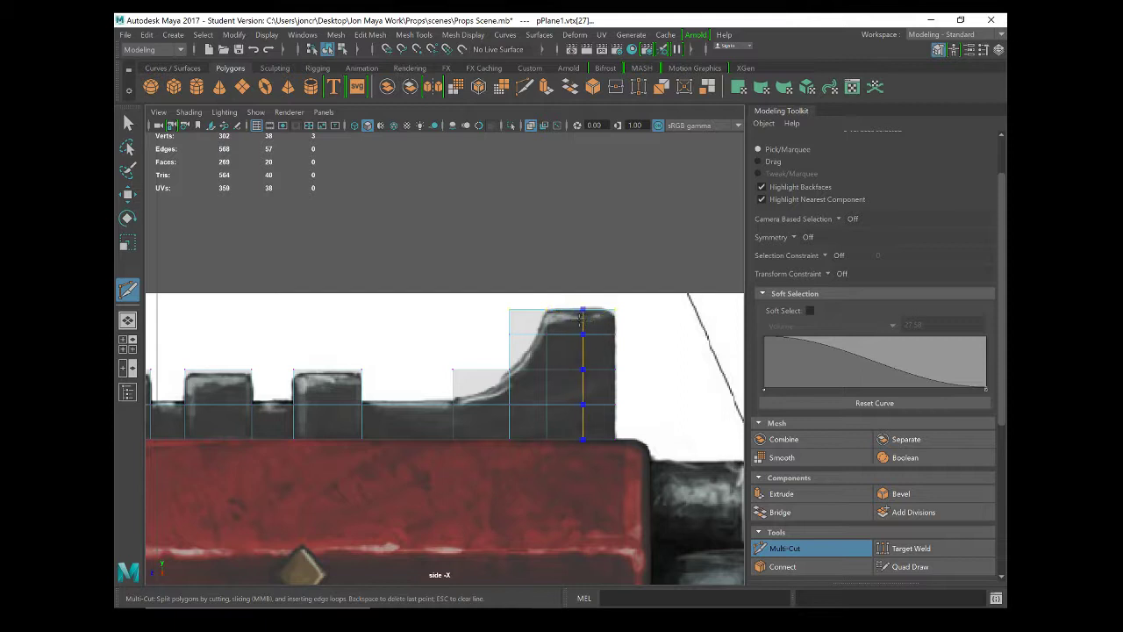
{"action": "left_click", "coordinate": [546, 311]}
{"action": "left_click", "coordinate": [453, 405]}
{"action": "key", "text": "Return"}
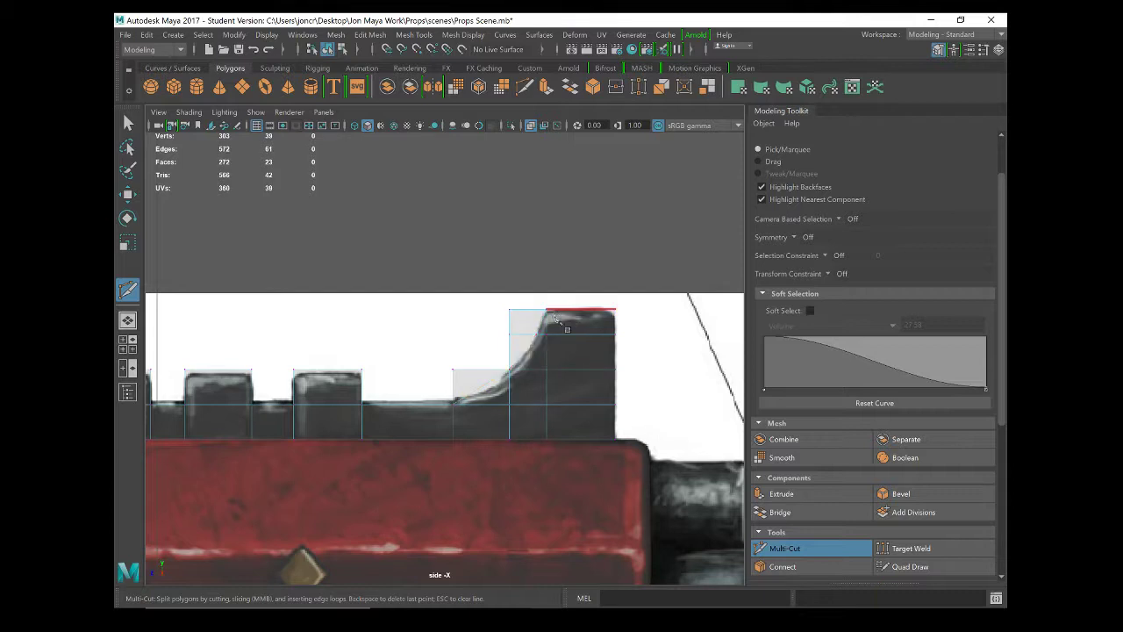
{"action": "left_click", "coordinate": [509, 404]}
{"action": "key", "text": "BackSpace"}
Delete the leftover faces outside the curved outline and restore the four-viewport layout.
{"action": "right_click_drag", "start_coordinate": [460, 378], "coordinate": [454, 266]}
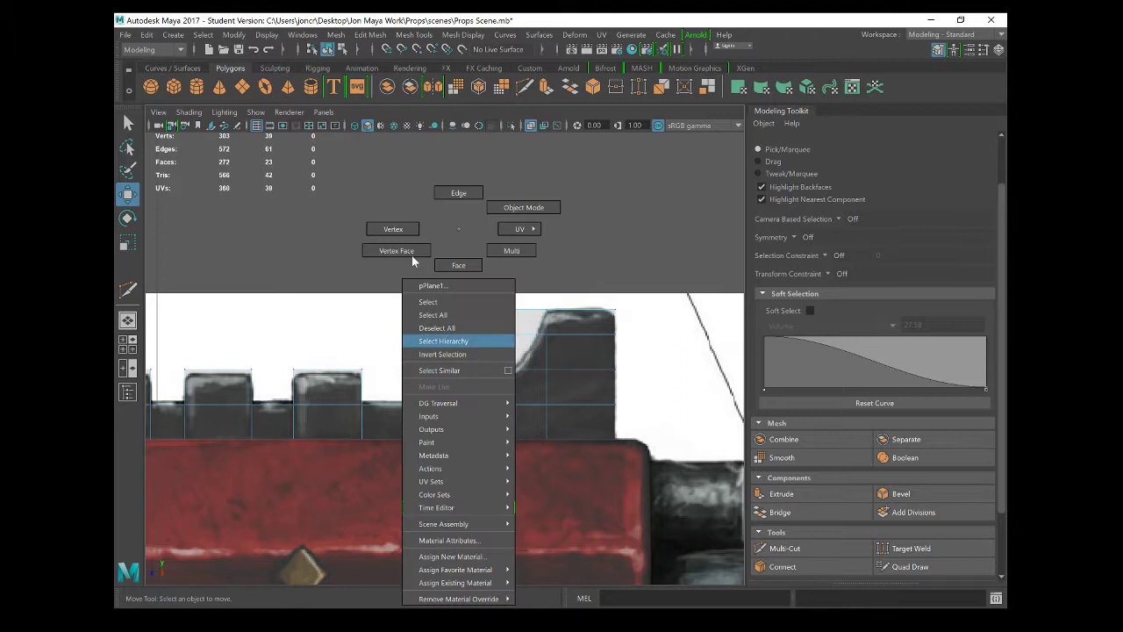
{"action": "left_click", "coordinate": [464, 374]}
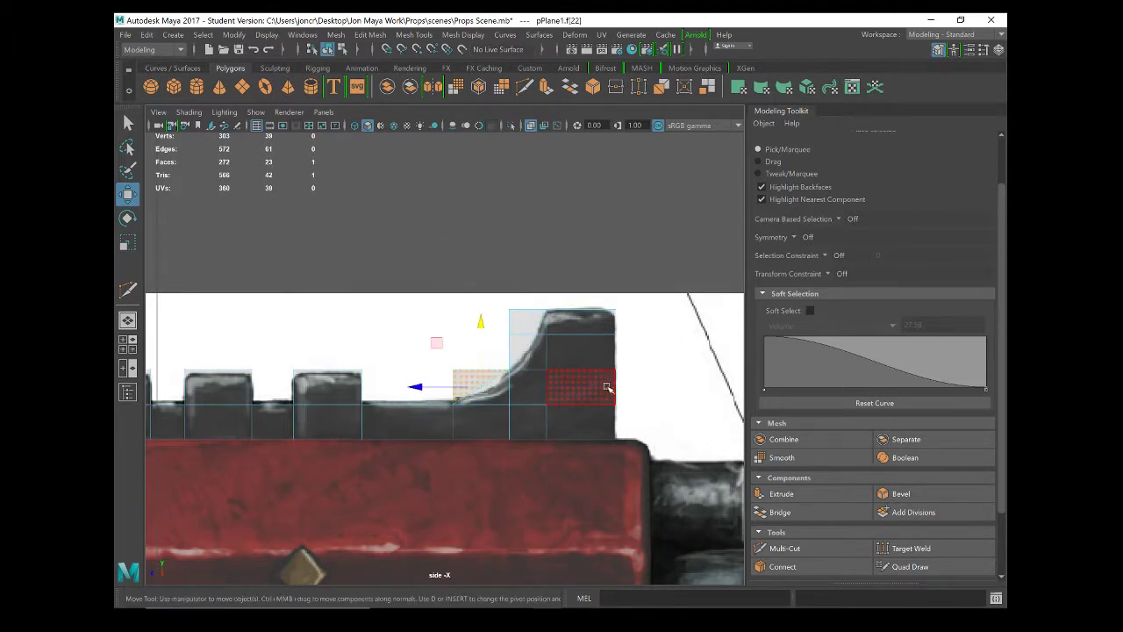
{"action": "key", "text": "Delete"}
{"action": "left_click", "coordinate": [522, 343]}
{"action": "key", "text": "Delete"}
{"action": "left_click", "coordinate": [524, 321]}
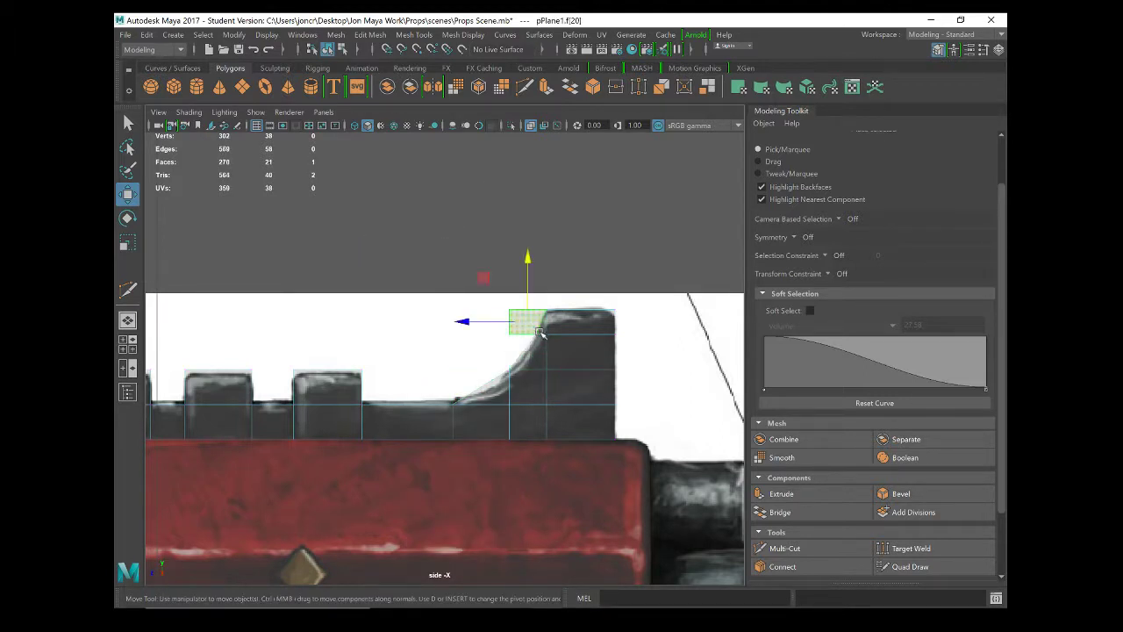
{"action": "key", "text": "Delete"}
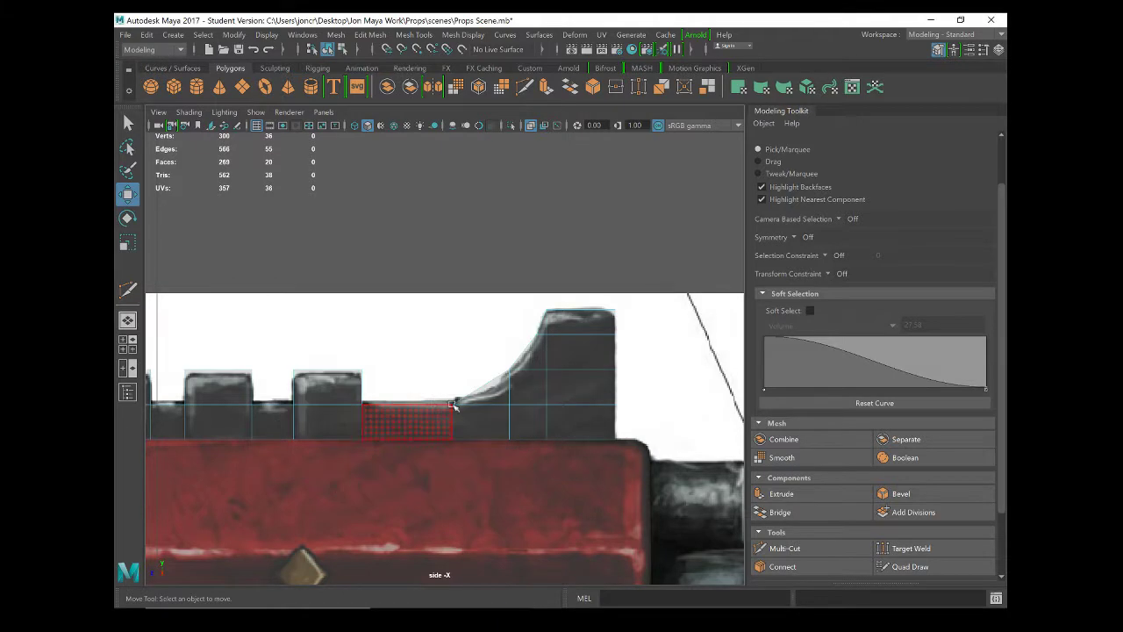
{"action": "key", "text": "space"}
{"action": "key", "text": "space"}
{"action": "scroll", "coordinate": [647, 238], "scroll_direction": "up", "scroll_amount": 2}
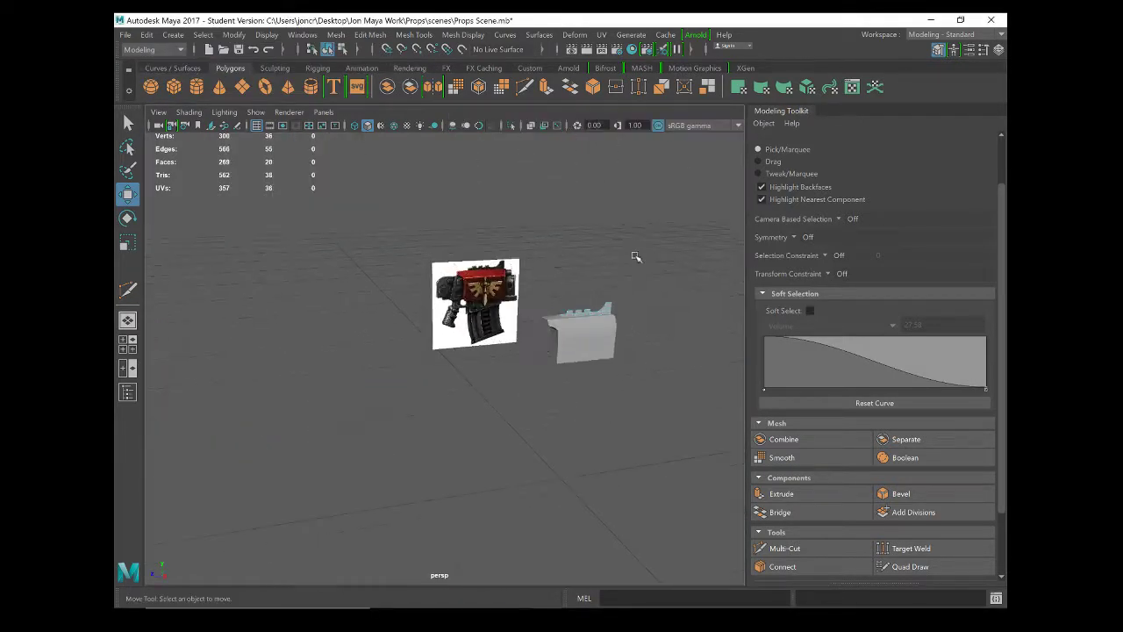
{"action": "scroll", "coordinate": [634, 255], "scroll_direction": "up", "scroll_amount": 2}
{"action": "scroll", "coordinate": [637, 258], "scroll_direction": "up", "scroll_amount": 3}
{"action": "left_click_drag", "start_coordinate": [639, 263], "coordinate": [439, 294], "text": "alt"}
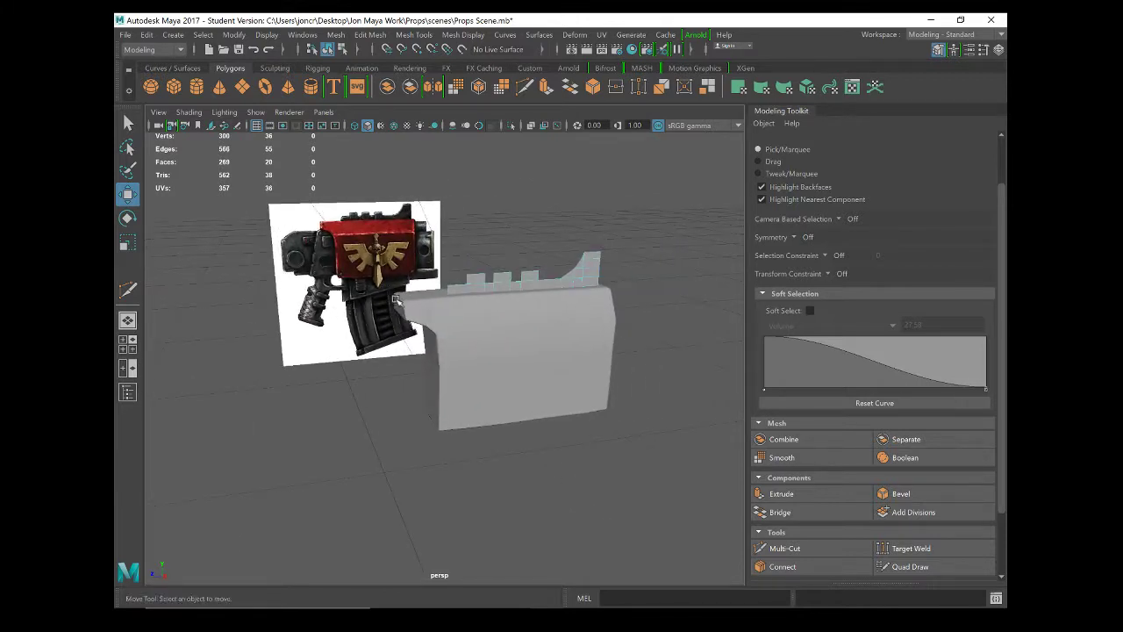
{"action": "mouse_move", "coordinate": [603, 230]}
{"action": "left_mouse_down", "text": "alt"}
{"action": "mouse_move", "coordinate": [601, 315]}
{"action": "mouse_move", "coordinate": [492, 321]}
{"action": "mouse_move", "coordinate": [544, 325]}
{"action": "mouse_move", "coordinate": [493, 323]}
{"action": "mouse_move", "coordinate": [556, 313]}
{"action": "left_mouse_up", "text": "alt"}
{"action": "scroll", "coordinate": [488, 332], "scroll_direction": "up", "scroll_amount": 5}
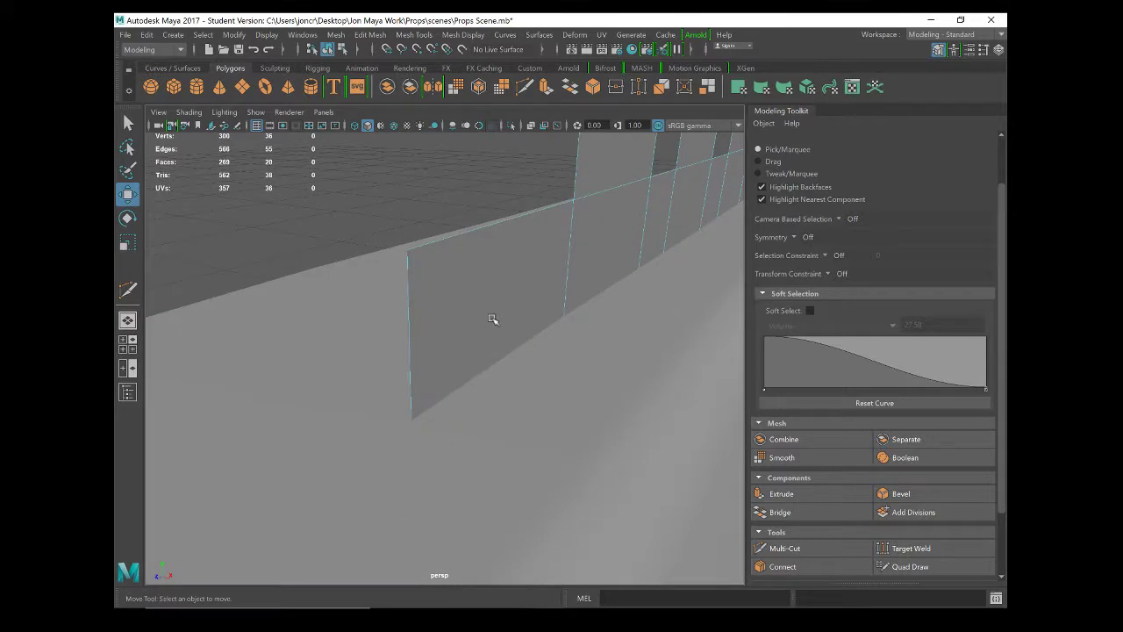
{"action": "scroll", "coordinate": [492, 321], "scroll_direction": "down", "scroll_amount": 3}
{"action": "scroll", "coordinate": [491, 342], "scroll_direction": "down", "scroll_amount": 5}
{"action": "scroll", "coordinate": [479, 359], "scroll_direction": "down", "scroll_amount": 3}
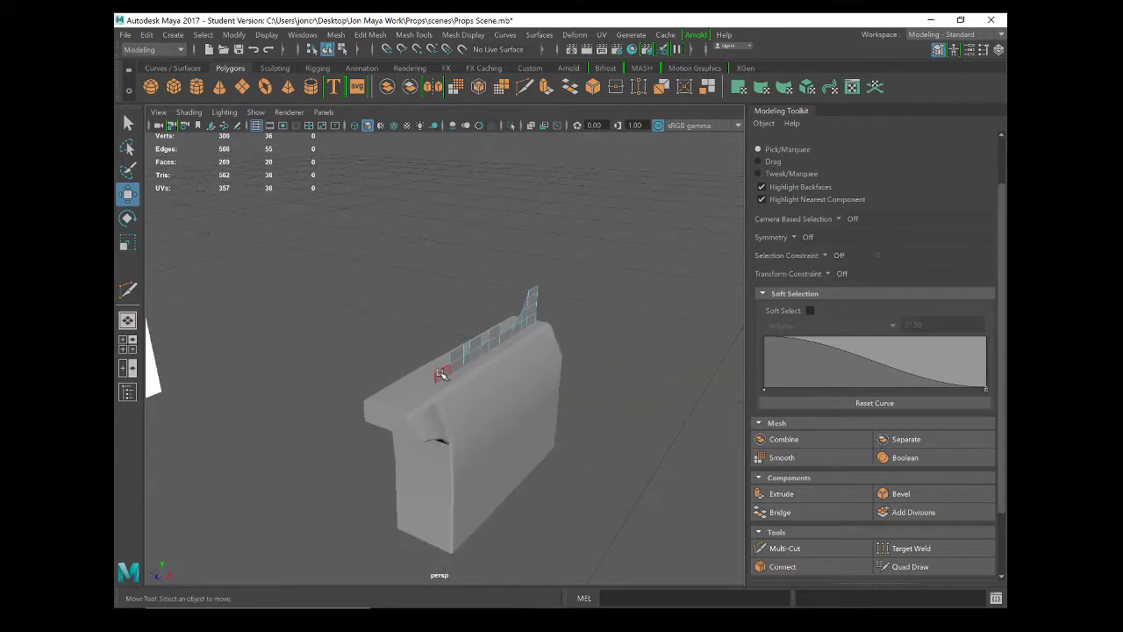
{"action": "scroll", "coordinate": [440, 368], "scroll_direction": "up", "scroll_amount": 3}
Extrude three front-end edges outward and orbit to inspect the new depth.
{"action": "right_click", "coordinate": [472, 377]}
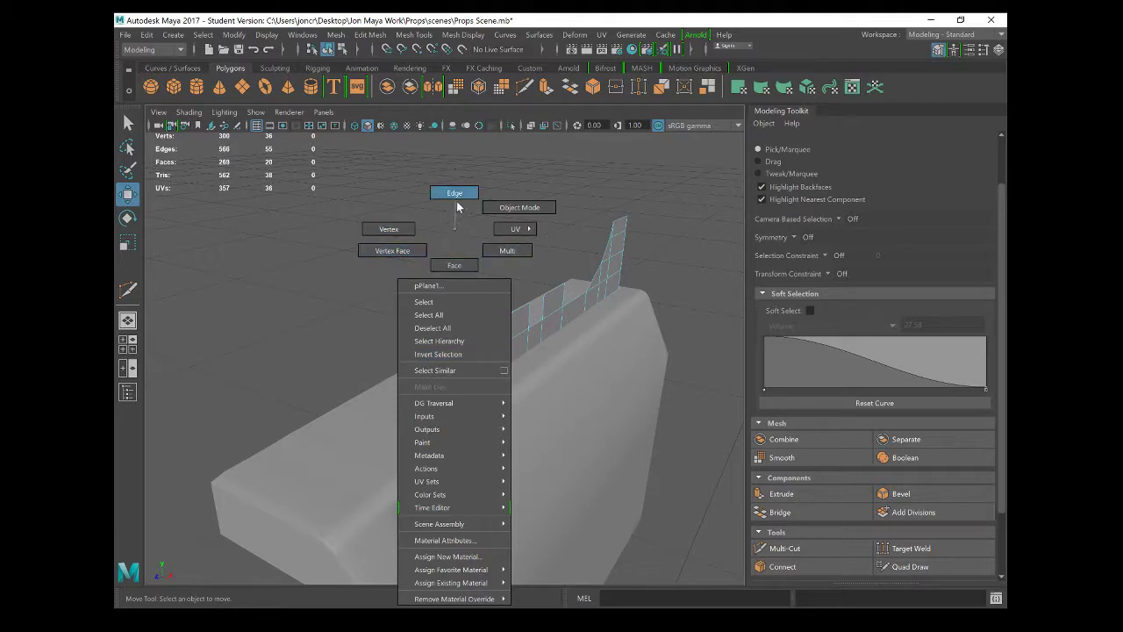
{"action": "left_click", "coordinate": [457, 198]}
{"action": "left_click", "coordinate": [441, 383]}
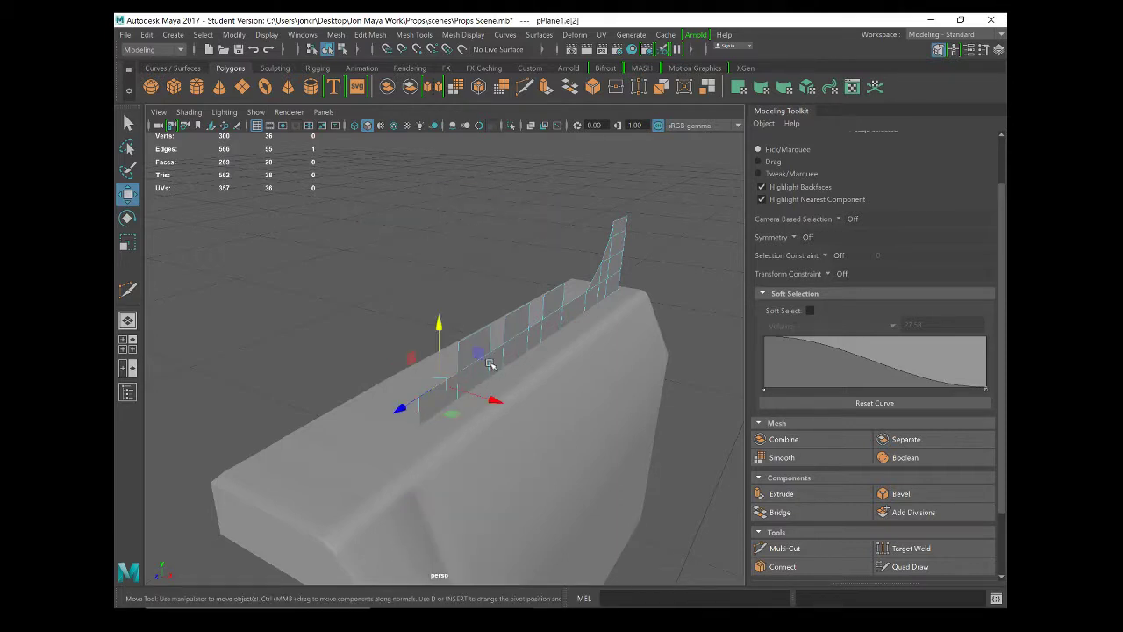
{"action": "left_click", "coordinate": [475, 336], "text": "shift"}
{"action": "left_click", "coordinate": [502, 364], "text": "shift"}
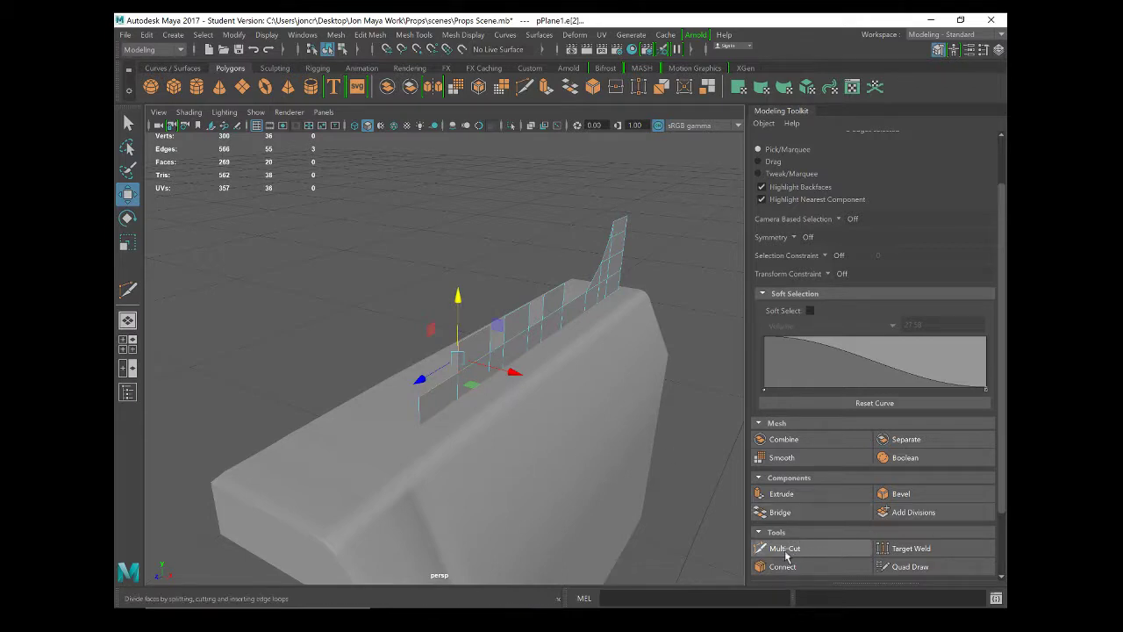
{"action": "left_click", "coordinate": [785, 494]}
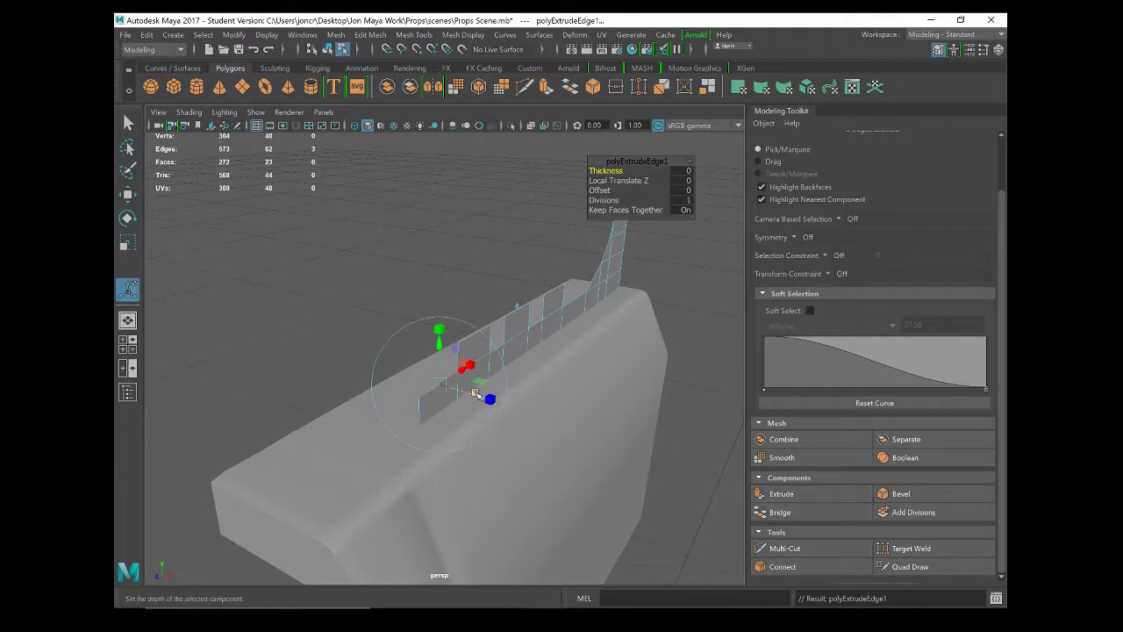
{"action": "left_click_drag", "start_coordinate": [475, 394], "coordinate": [407, 377]}
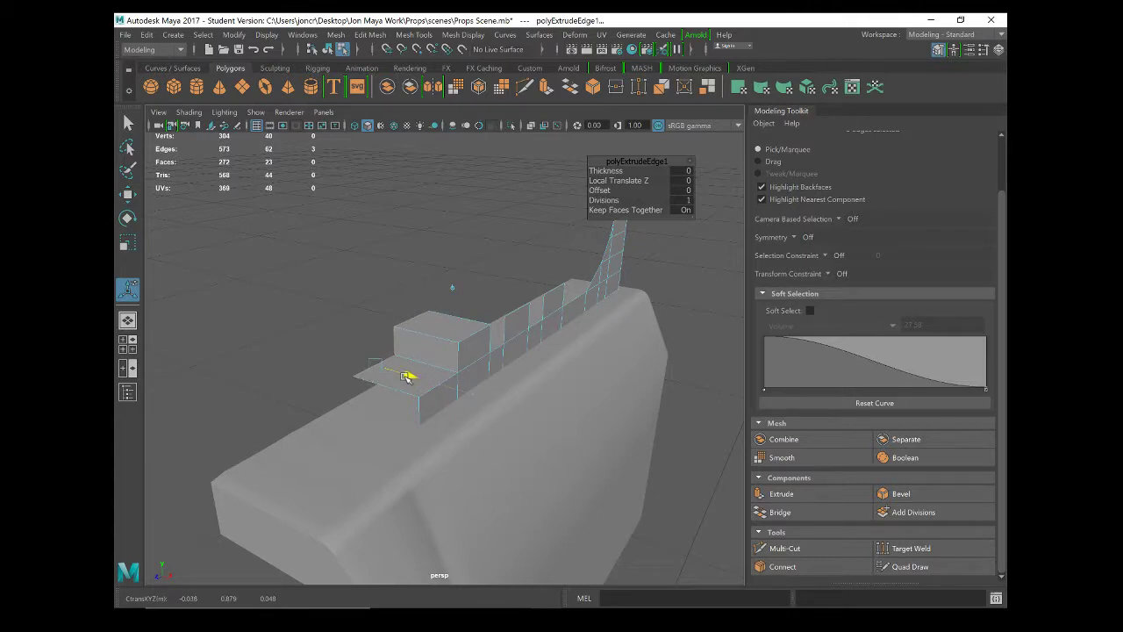
{"action": "mouse_move", "coordinate": [540, 467]}
{"action": "left_mouse_down", "text": "alt"}
{"action": "mouse_move", "coordinate": [501, 427]}
{"action": "mouse_move", "coordinate": [389, 430]}
{"action": "mouse_move", "coordinate": [429, 421]}
{"action": "mouse_move", "coordinate": [535, 431]}
{"action": "mouse_move", "coordinate": [449, 431]}
{"action": "mouse_move", "coordinate": [480, 440]}
{"action": "mouse_move", "coordinate": [511, 429]}
{"action": "mouse_move", "coordinate": [481, 405]}
{"action": "left_mouse_up", "text": "alt"}
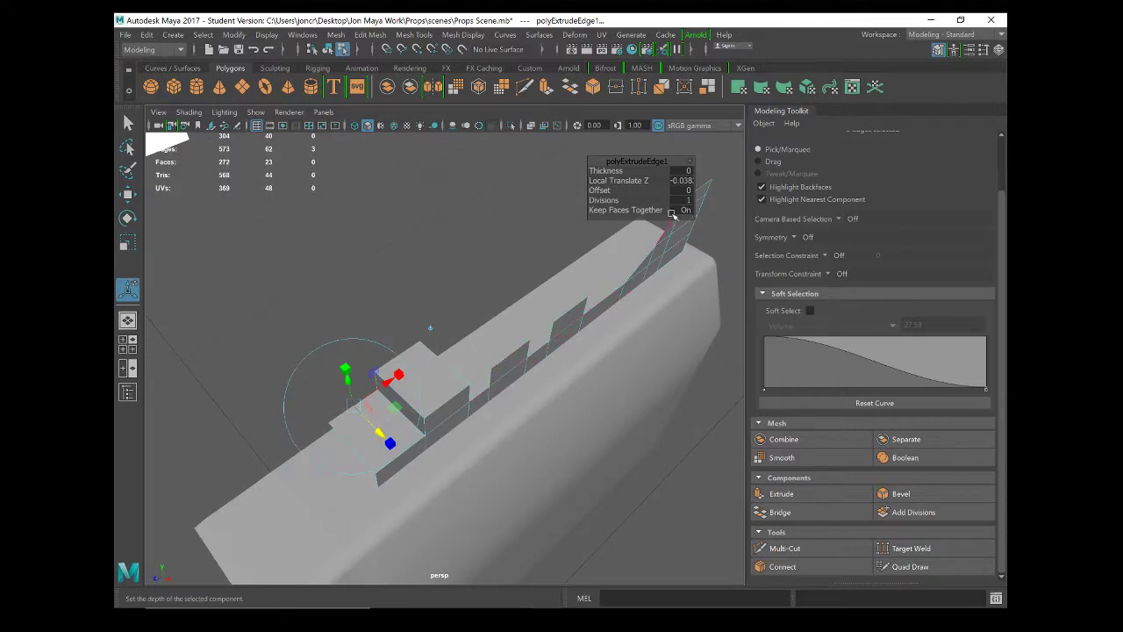
{"action": "mouse_move", "coordinate": [528, 375]}
{"action": "left_mouse_down", "text": "alt"}
{"action": "mouse_move", "coordinate": [422, 376]}
{"action": "mouse_move", "coordinate": [506, 352]}
{"action": "mouse_move", "coordinate": [445, 372]}
{"action": "mouse_move", "coordinate": [384, 363]}
{"action": "mouse_move", "coordinate": [557, 369]}
{"action": "left_mouse_up", "text": "alt"}
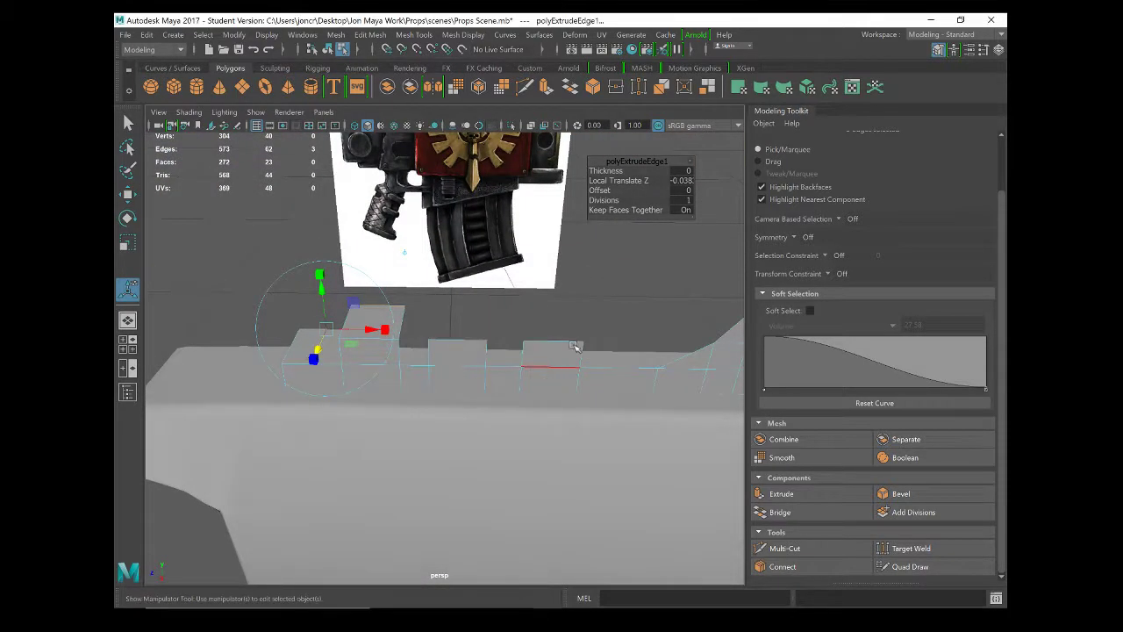
{"action": "key", "text": "space"}
{"action": "key", "text": "space"}
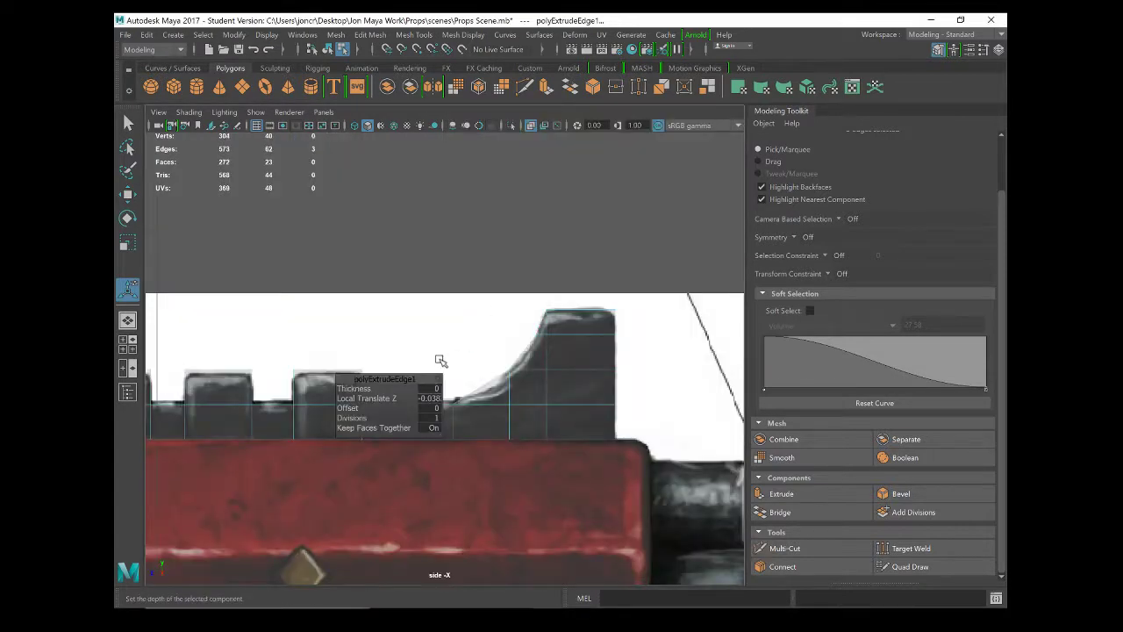
{"action": "key", "text": "space"}
{"action": "key", "text": "space"}
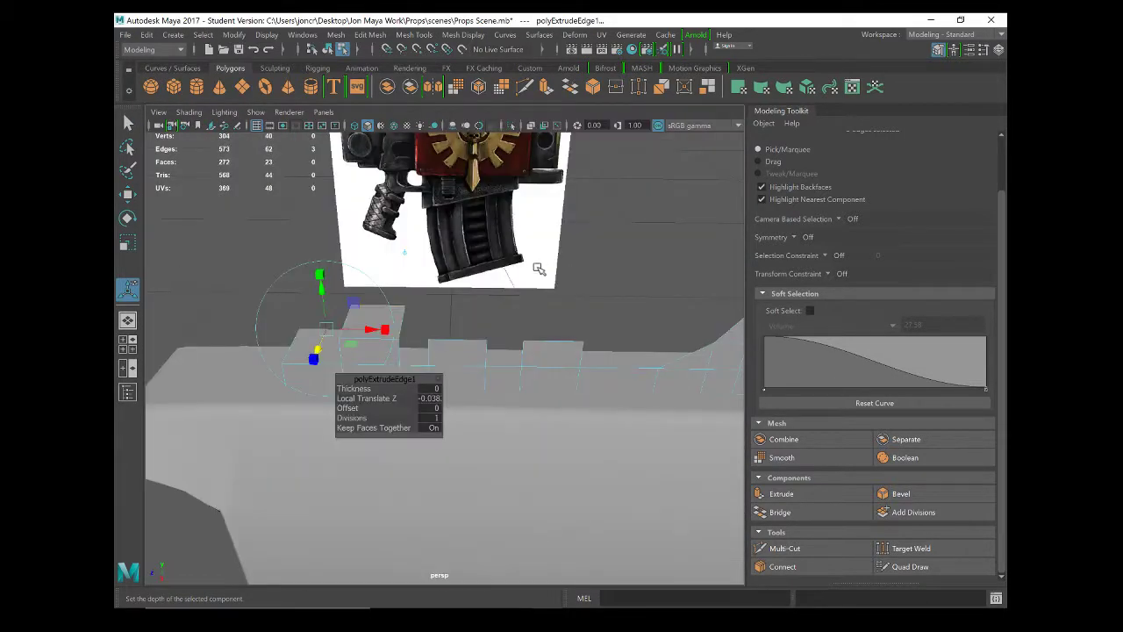
{"action": "mouse_move", "coordinate": [540, 270]}
{"action": "left_mouse_down", "text": "alt"}
{"action": "mouse_move", "coordinate": [512, 355]}
{"action": "mouse_move", "coordinate": [541, 377]}
{"action": "mouse_move", "coordinate": [532, 373]}
{"action": "left_mouse_up", "text": "alt"}
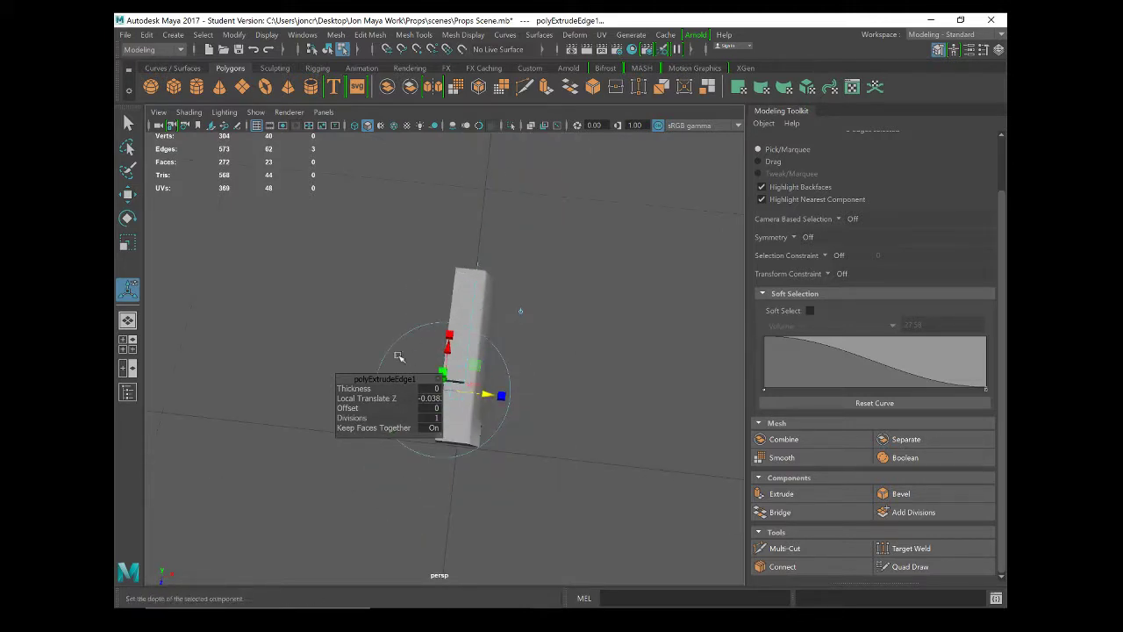
{"action": "left_click_drag", "start_coordinate": [376, 379], "coordinate": [270, 408]}
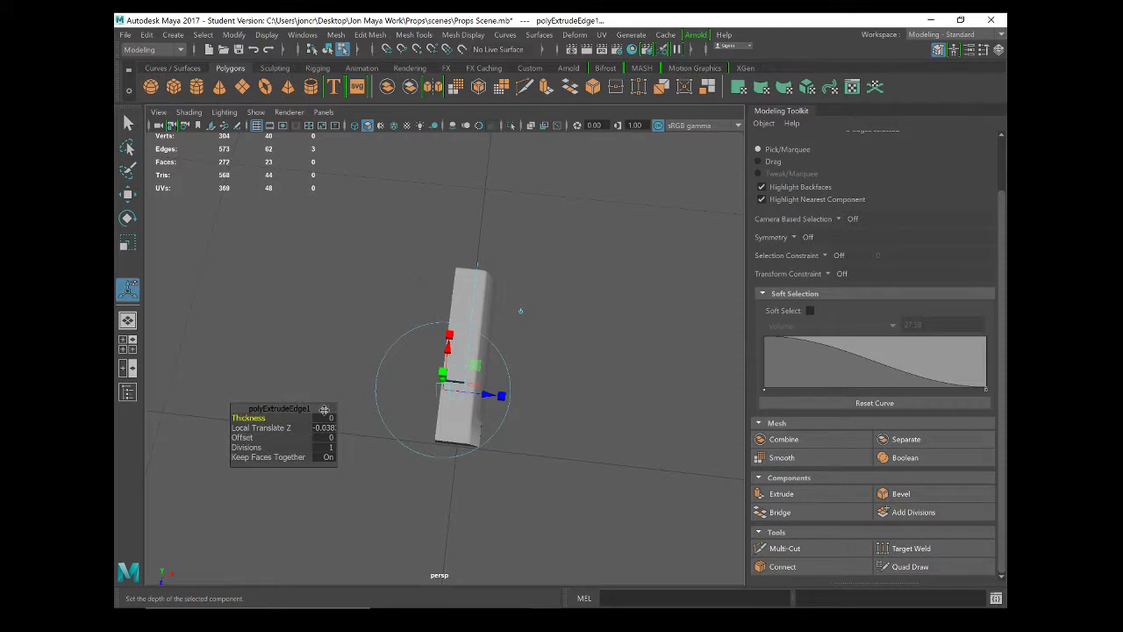
{"action": "mouse_move", "coordinate": [432, 386]}
{"action": "left_mouse_down", "text": "alt"}
{"action": "mouse_move", "coordinate": [518, 334]}
{"action": "mouse_move", "coordinate": [440, 284]}
{"action": "mouse_move", "coordinate": [356, 325]}
{"action": "mouse_move", "coordinate": [505, 264]}
{"action": "left_mouse_up", "text": "alt"}
{"action": "scroll", "coordinate": [472, 360], "scroll_direction": "up", "scroll_amount": 1}
{"action": "scroll", "coordinate": [448, 351], "scroll_direction": "up", "scroll_amount": 5}
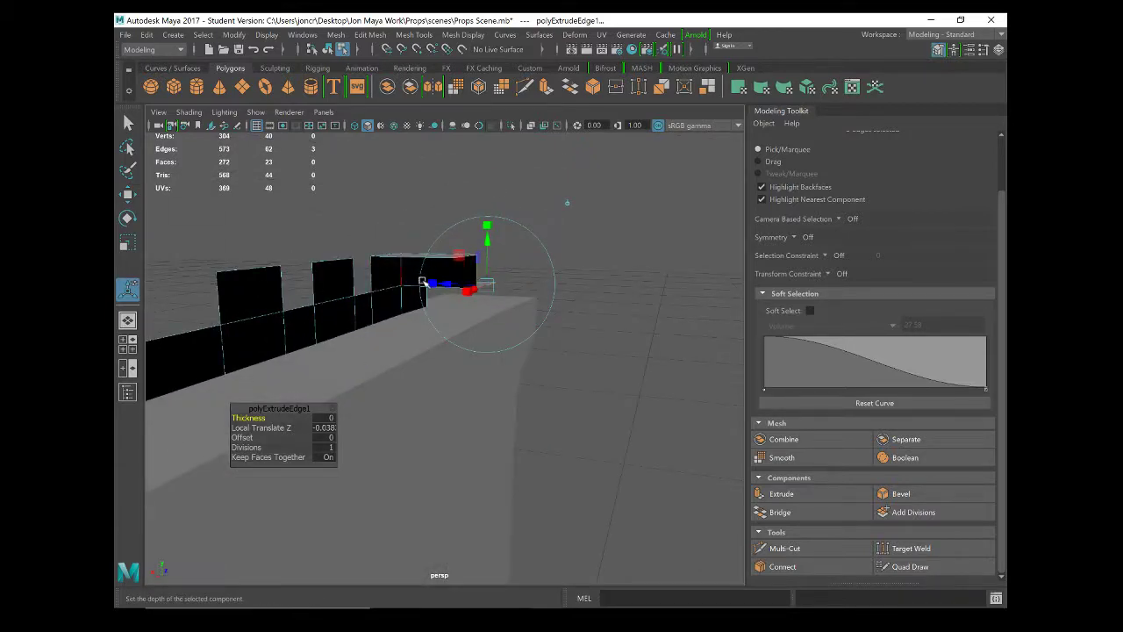
{"action": "mouse_move", "coordinate": [421, 281]}
{"action": "left_mouse_down", "text": "alt"}
{"action": "mouse_move", "coordinate": [413, 394]}
{"action": "mouse_move", "coordinate": [535, 401]}
{"action": "mouse_move", "coordinate": [426, 401]}
{"action": "mouse_move", "coordinate": [532, 406]}
{"action": "mouse_move", "coordinate": [496, 401]}
{"action": "mouse_move", "coordinate": [512, 403]}
{"action": "left_mouse_up", "text": "alt"}
{"action": "key", "text": "bracketleft"}
{"action": "key", "text": "bracketleft"}
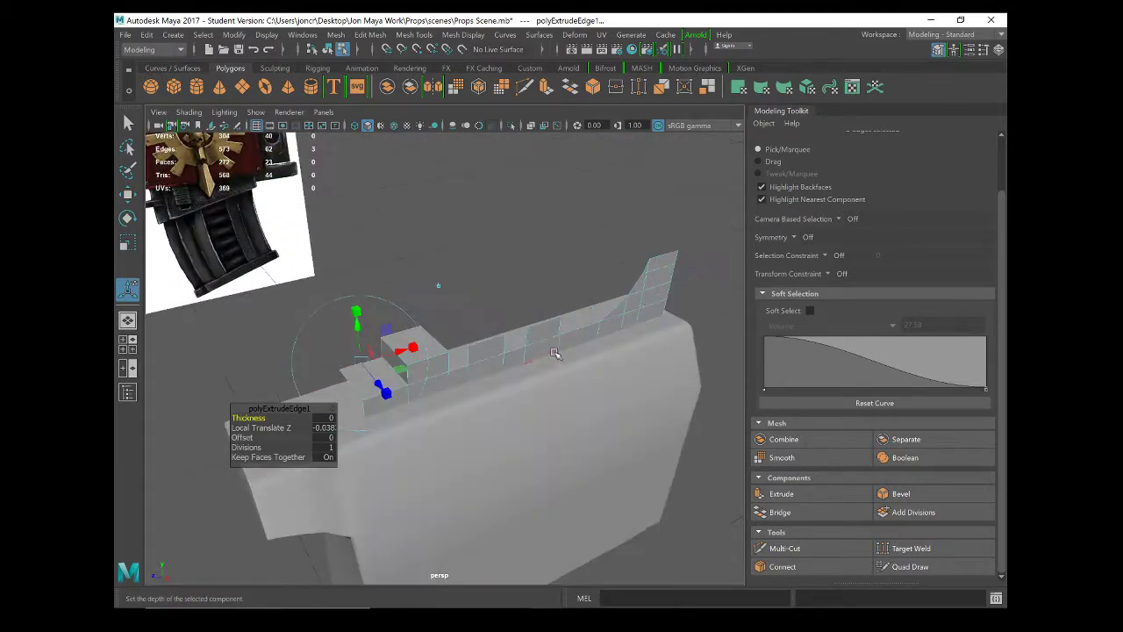